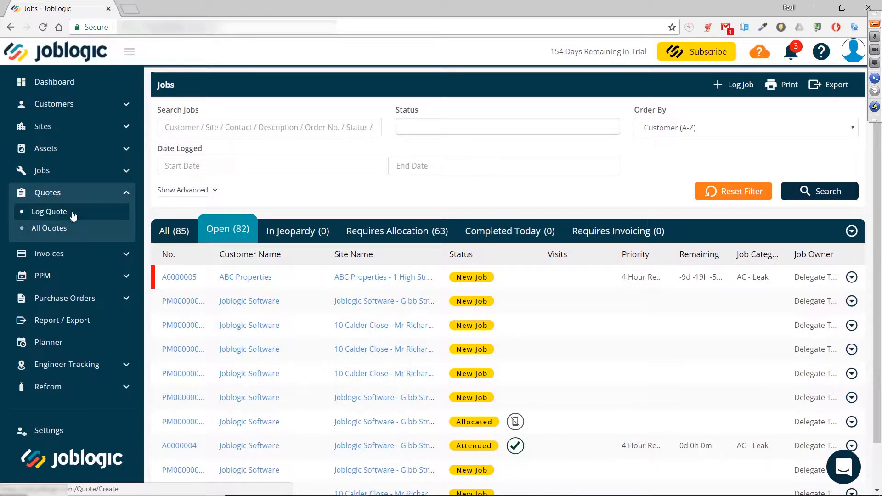
Step: Start logging a new quote for customer ABC Properties at site ABC Properties - 1 High Street
click(74, 216)
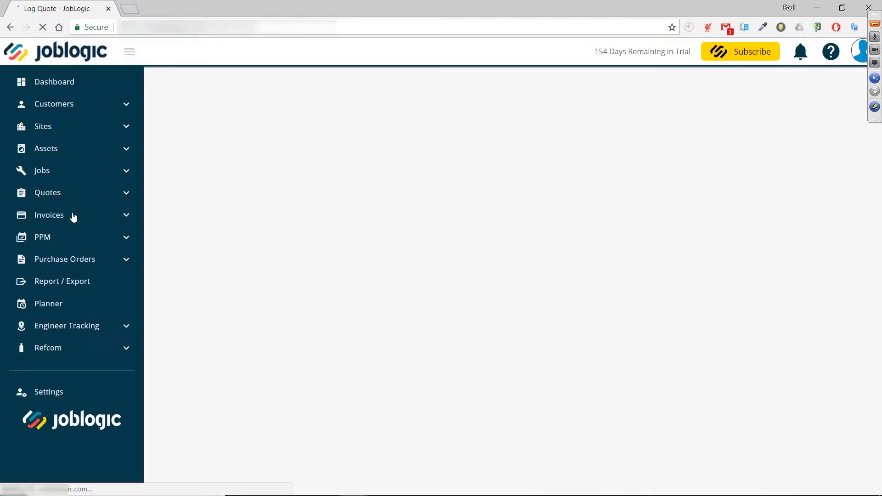
click(129, 51)
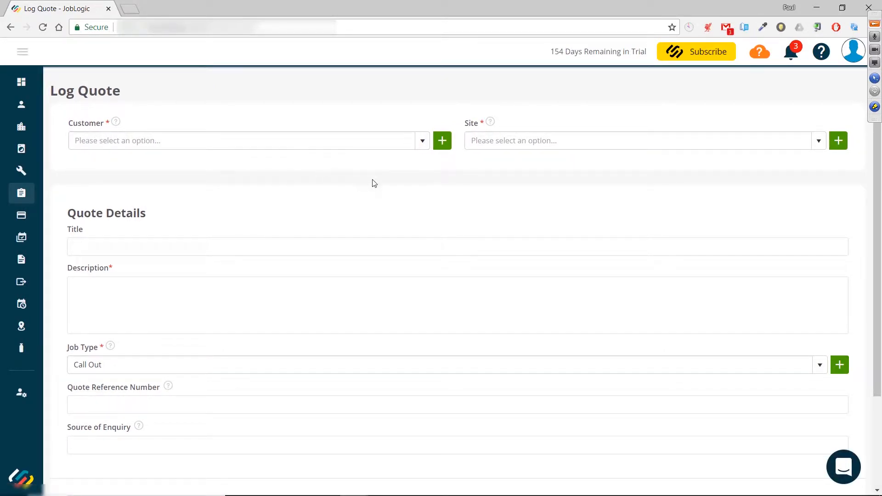
click(421, 140)
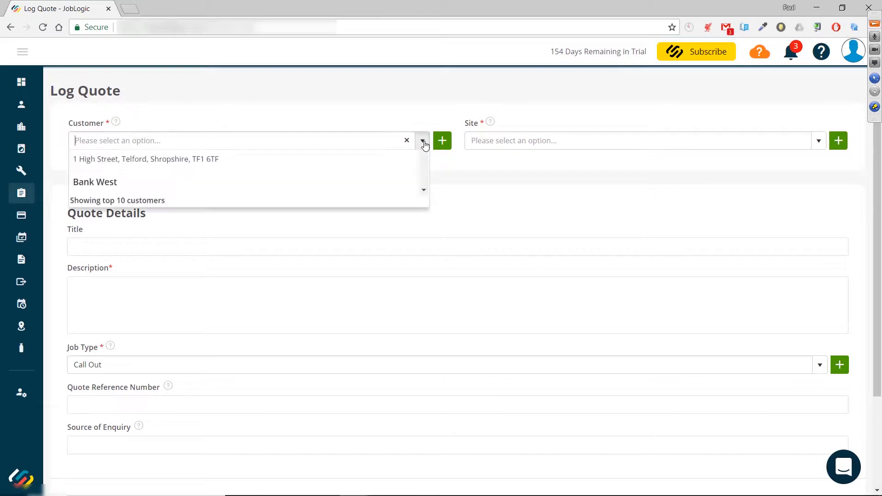
click(298, 203)
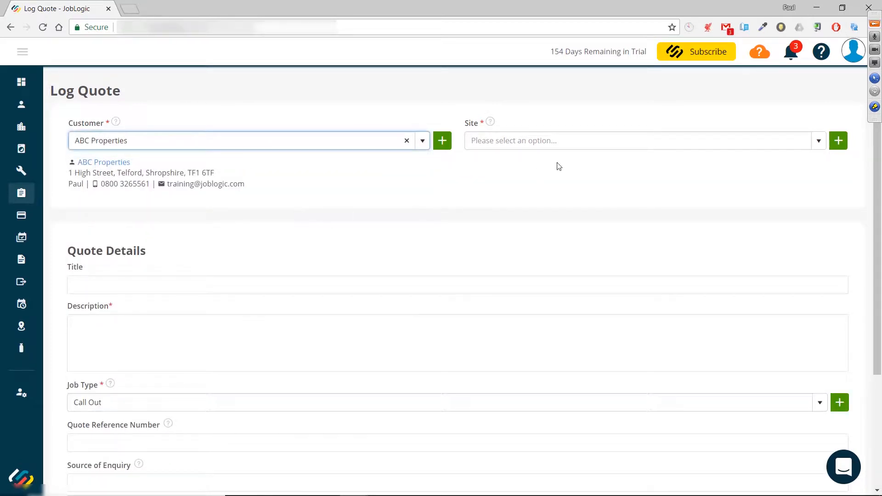
click(819, 142)
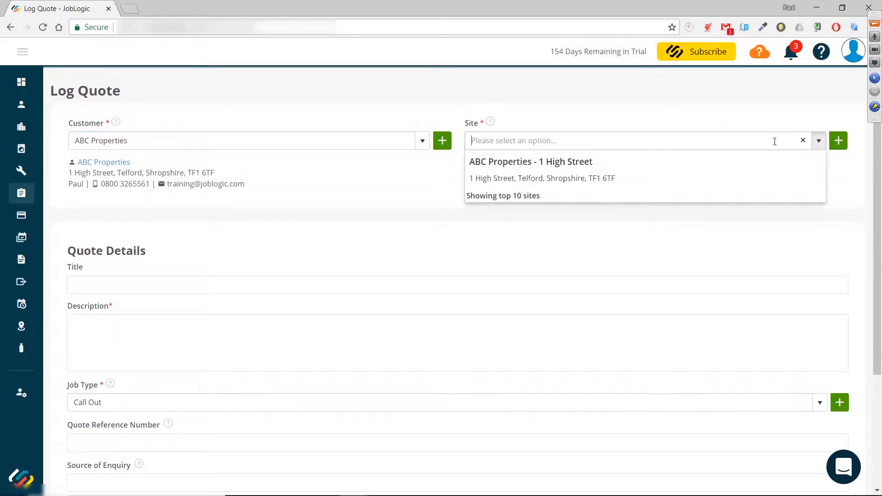
click(610, 167)
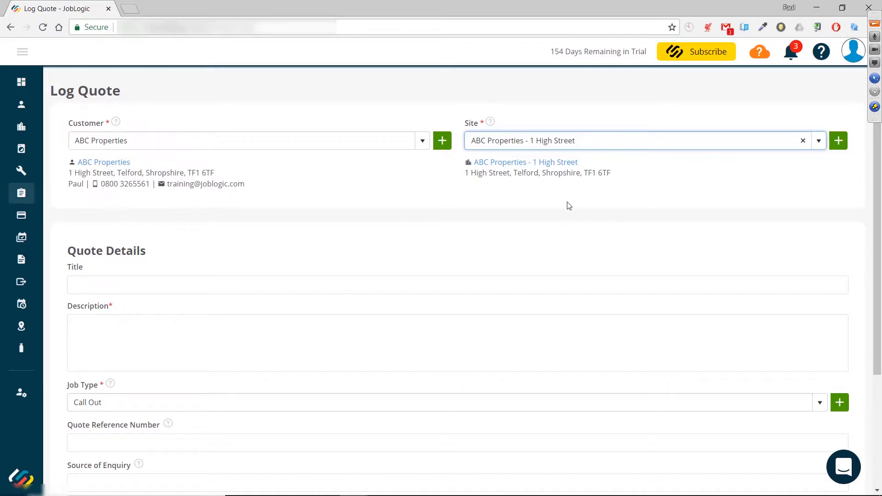
Step: Enter the quote title Quotation for new boiler
scroll(411, 238, down, 3)
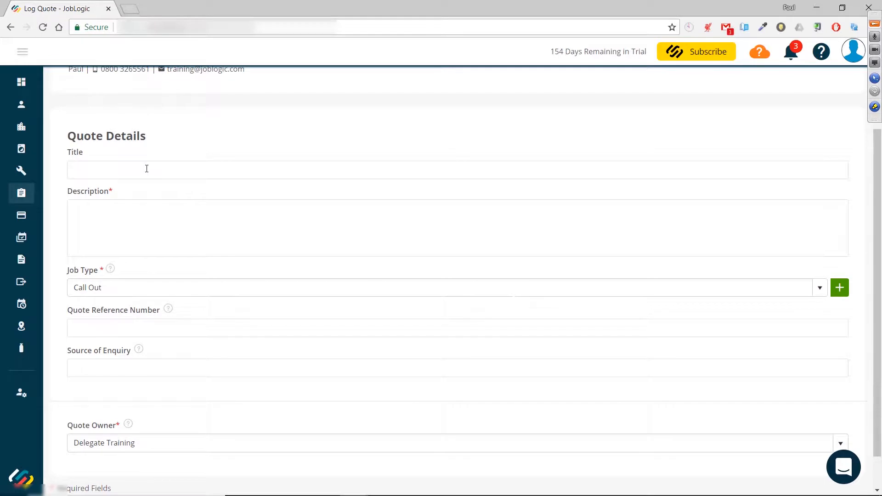
click(146, 168)
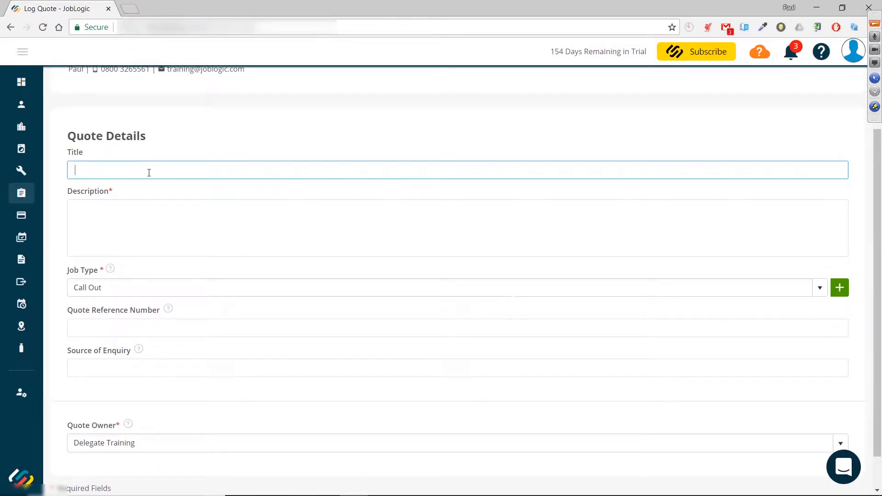
text(Quotation for new boiler)
Step: Enter the description To install a new boiler, 5 rads and 3x electronic thermostats
click(143, 212)
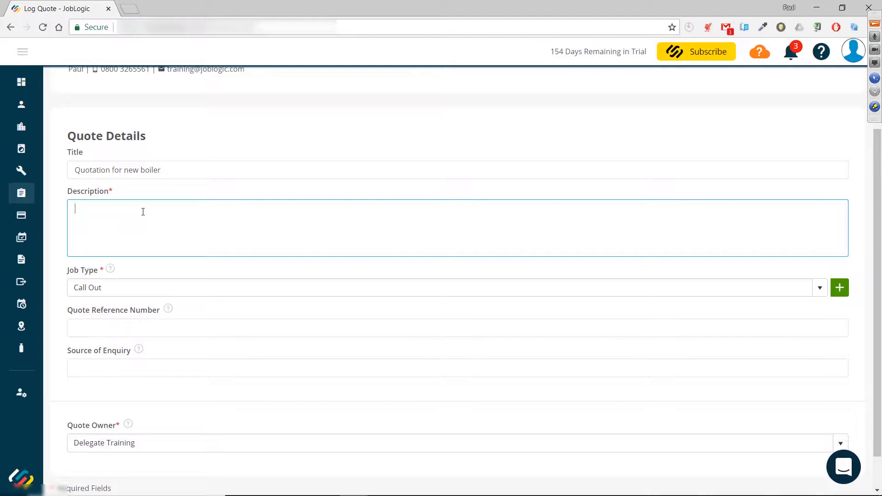
text(To install a new boiler, 5 rads and 3x electronic thermostats)
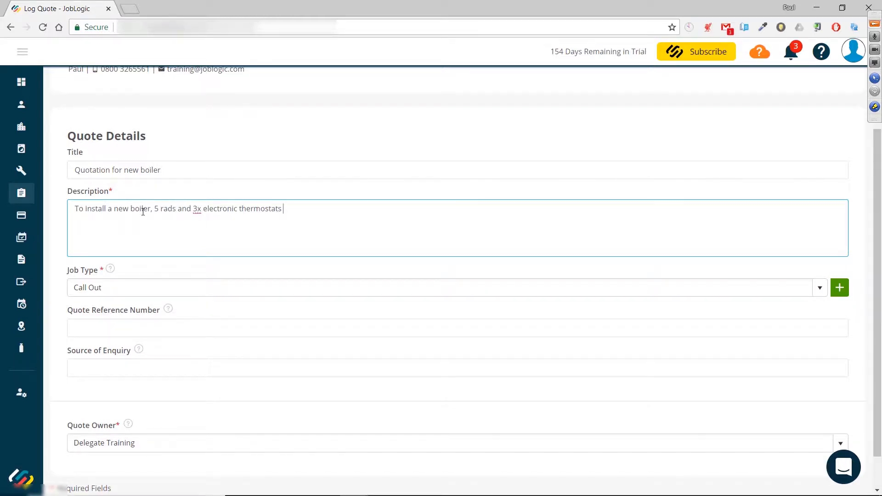
Step: Set the quote's job type to Installation
scroll(345, 280, down, 1)
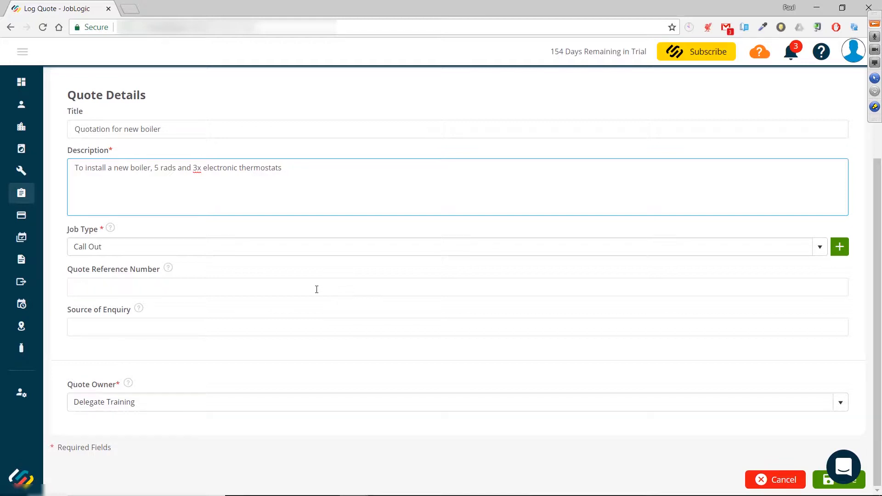
click(820, 247)
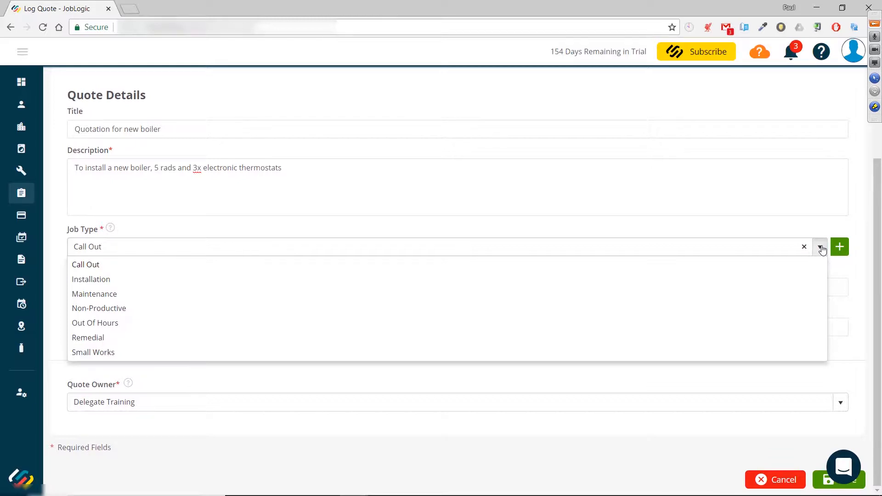
click(821, 248)
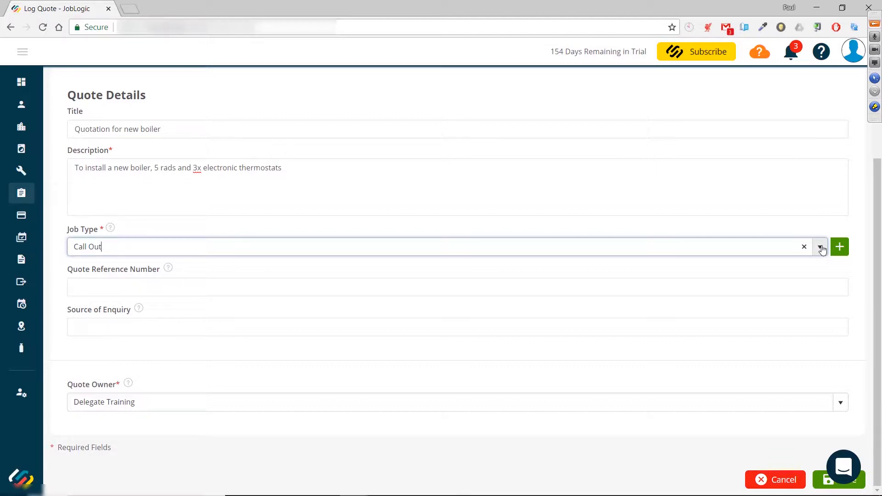
click(821, 249)
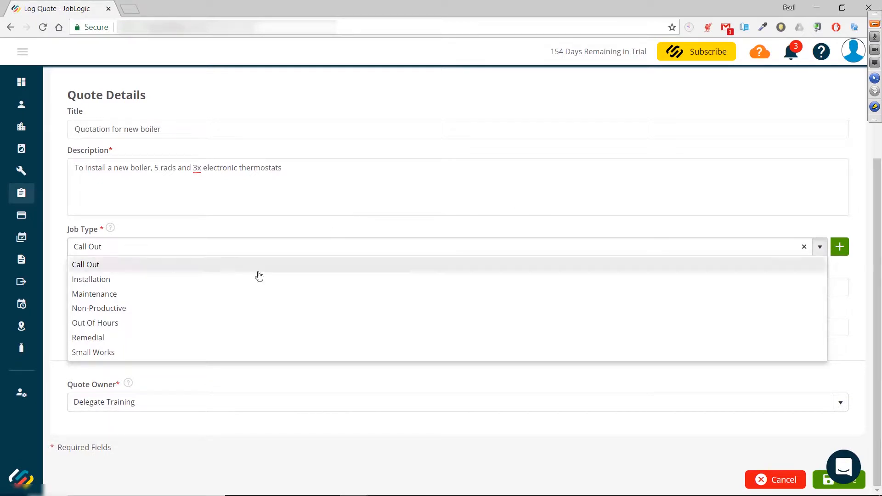
click(214, 280)
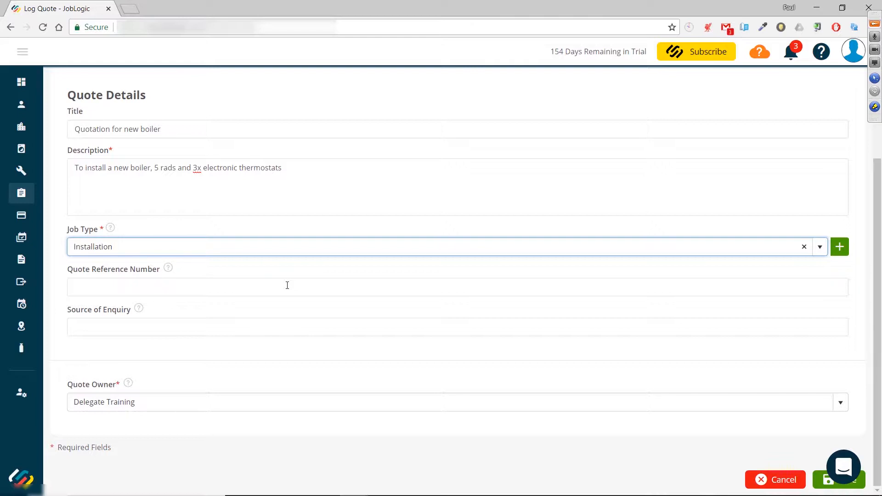
Step: Fill in the quote reference number
click(263, 291)
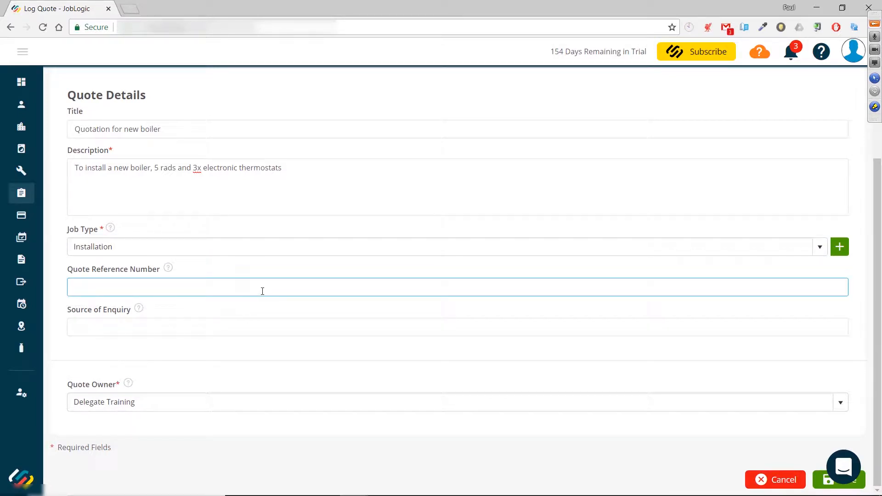
text(Dave123)
Step: Set the source of enquiry to Website and save the new quote
click(261, 328)
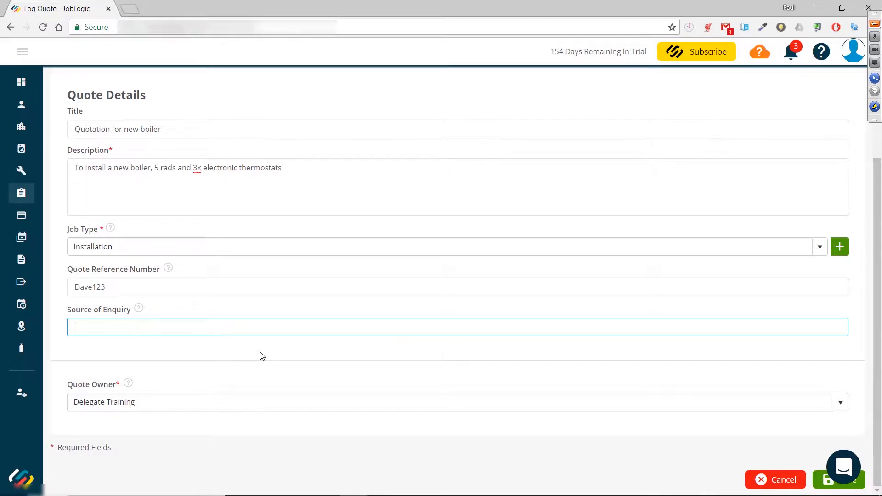
text(Website)
click(822, 480)
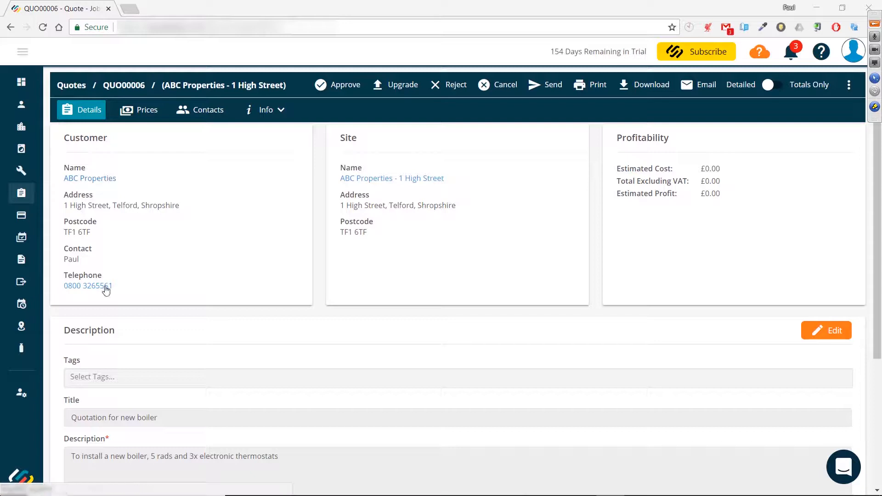
Step: Open the quote's site ABC Properties - 1 High Street in a new browser tab
right_click(380, 180)
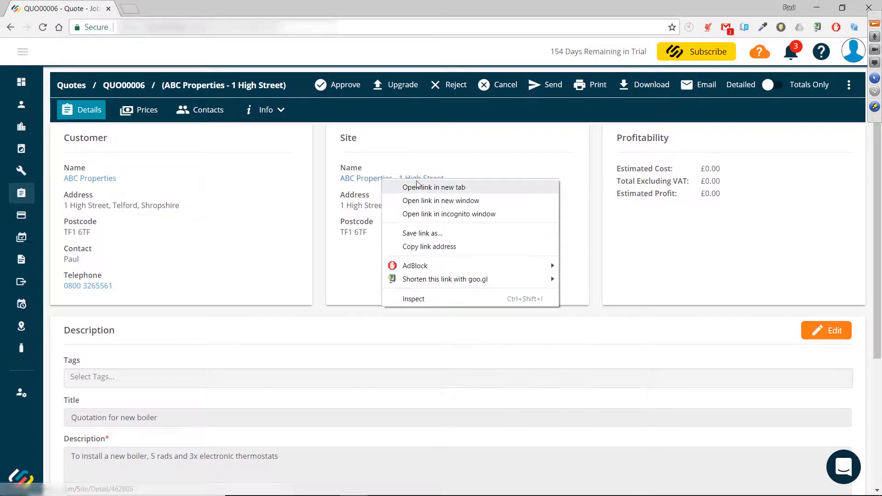
click(418, 187)
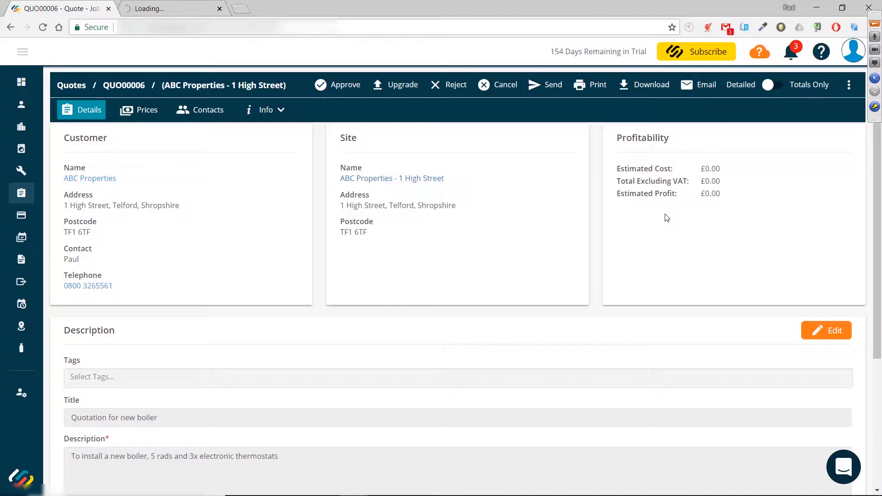
Step: Edit the quote's description section and add the person's name tag to its tags
scroll(666, 218, down, 1)
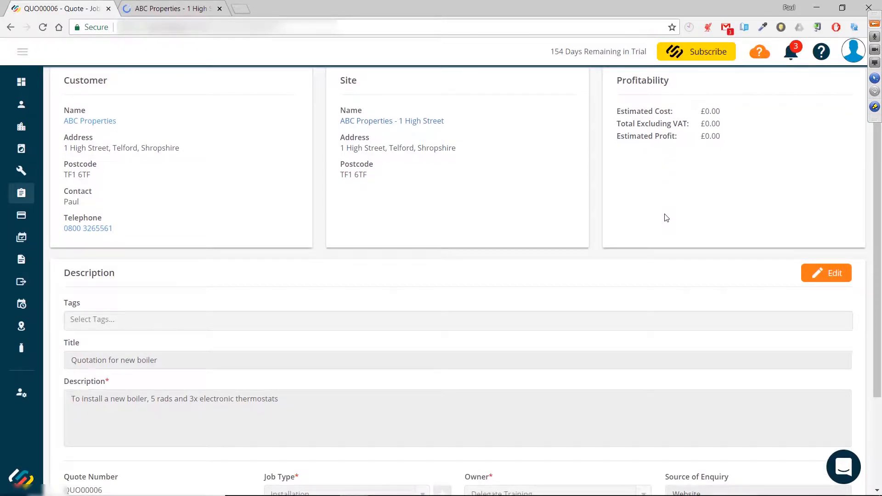
scroll(667, 218, down, 1)
scroll(666, 218, down, 1)
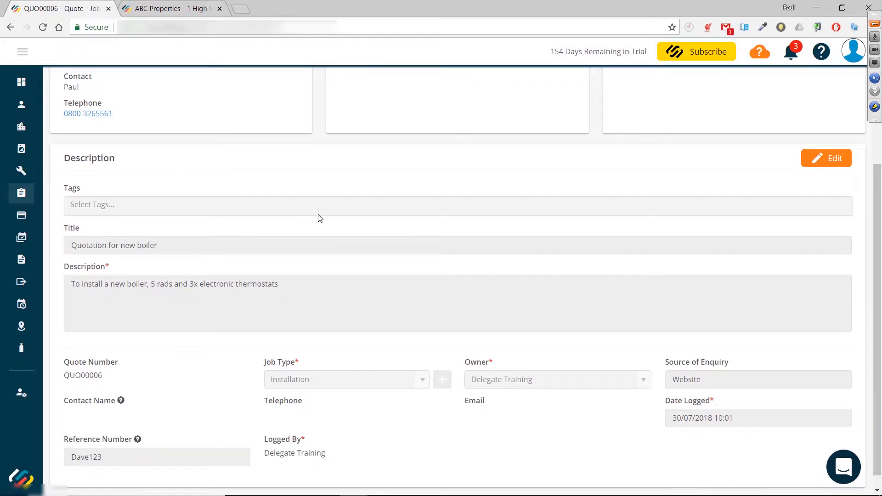
click(817, 158)
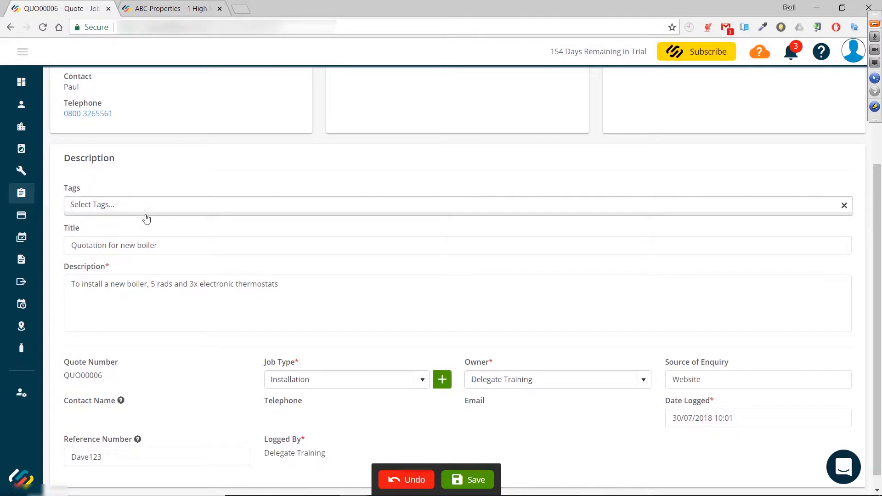
click(171, 210)
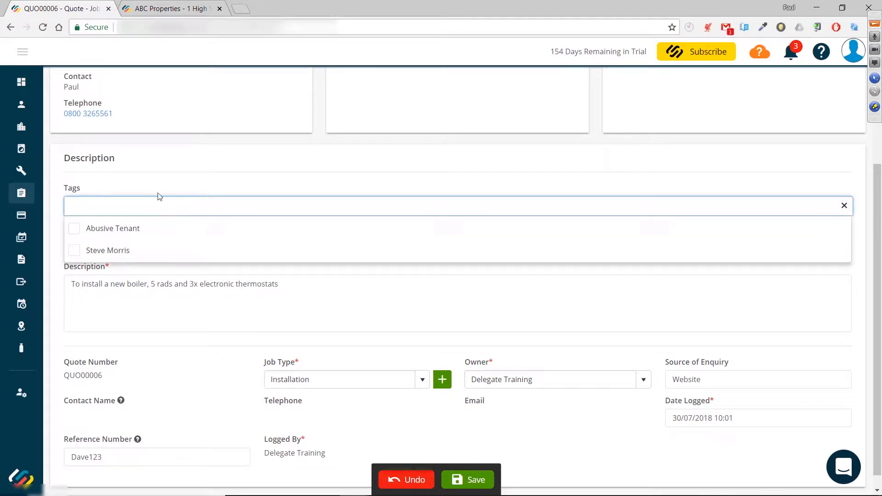
click(72, 252)
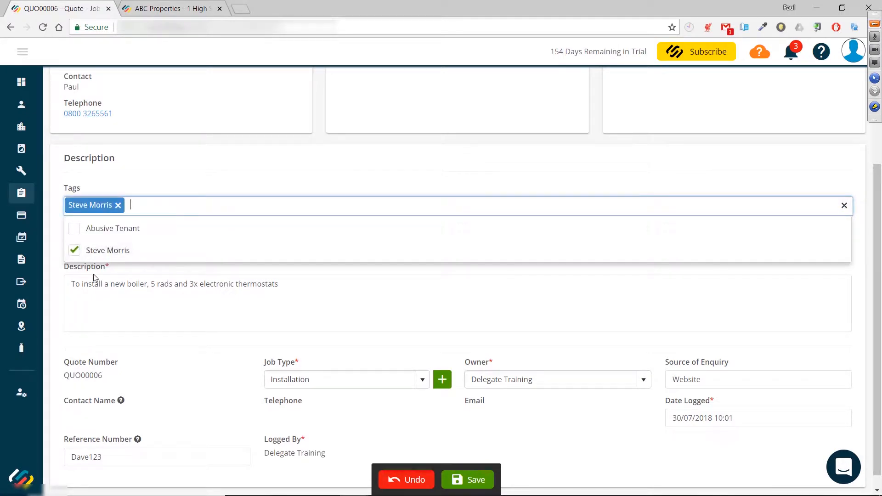
click(238, 183)
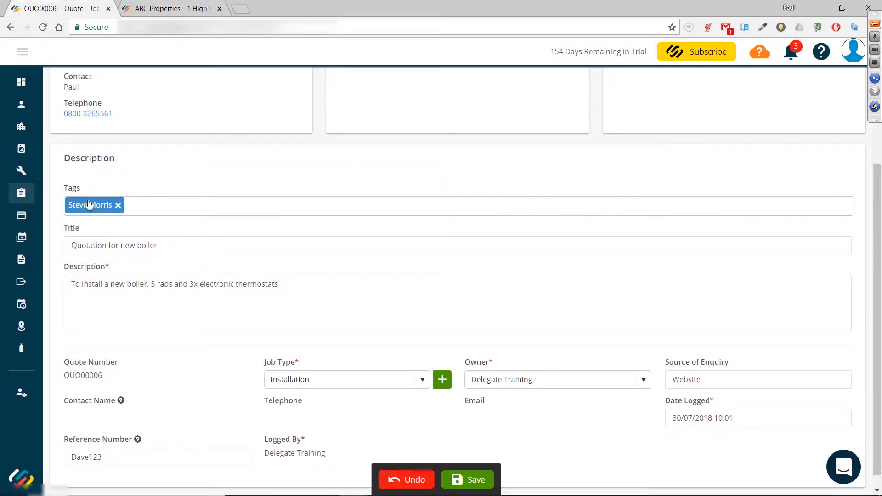
Step: Save the changes to the quote's description section
scroll(225, 205, up, 1)
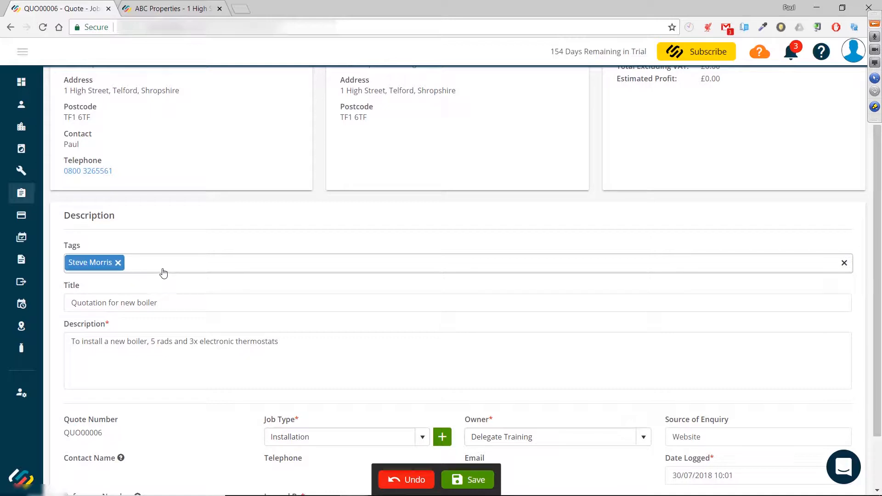
scroll(273, 291, down, 2)
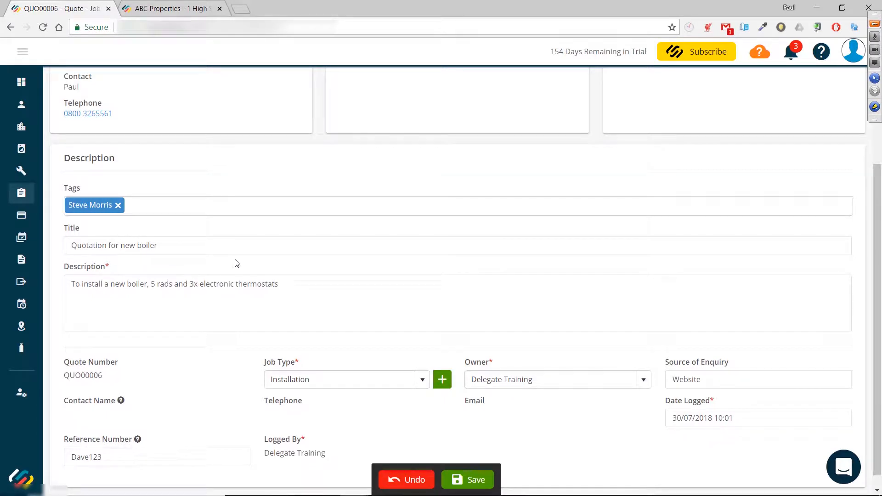
scroll(239, 266, down, 1)
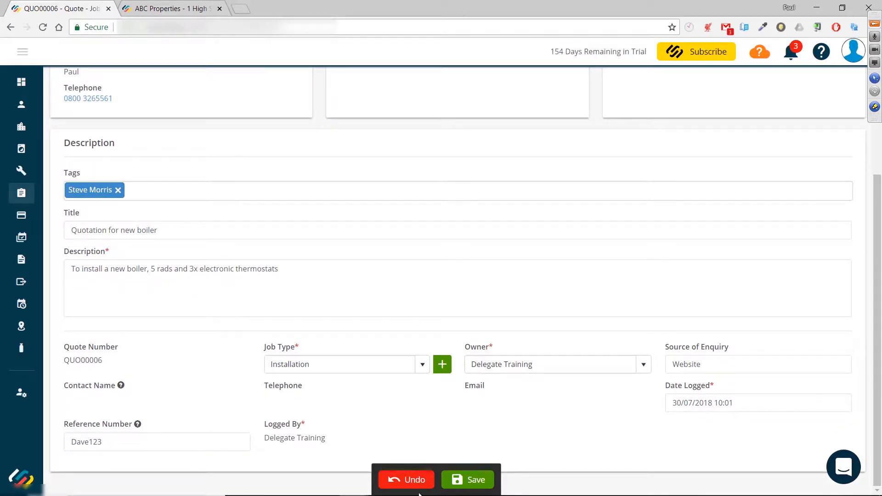
click(465, 481)
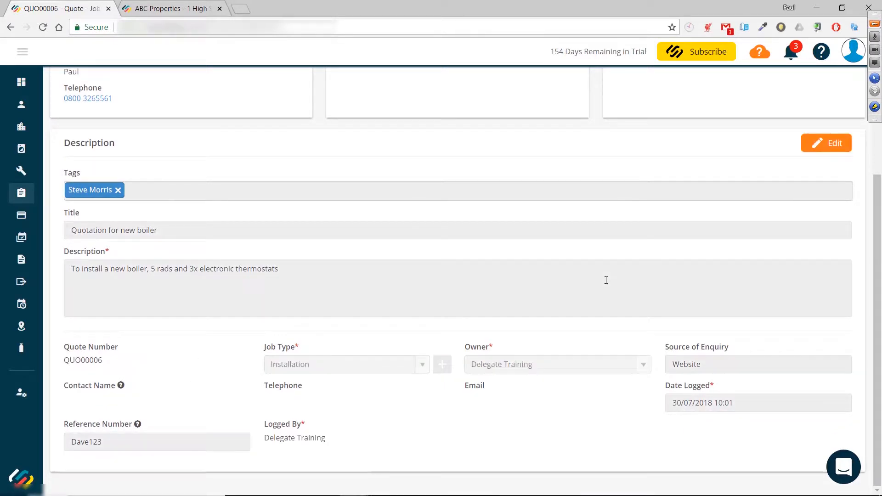
Step: Open the quote's Prices section
scroll(511, 299, up, 1)
scroll(512, 300, up, 3)
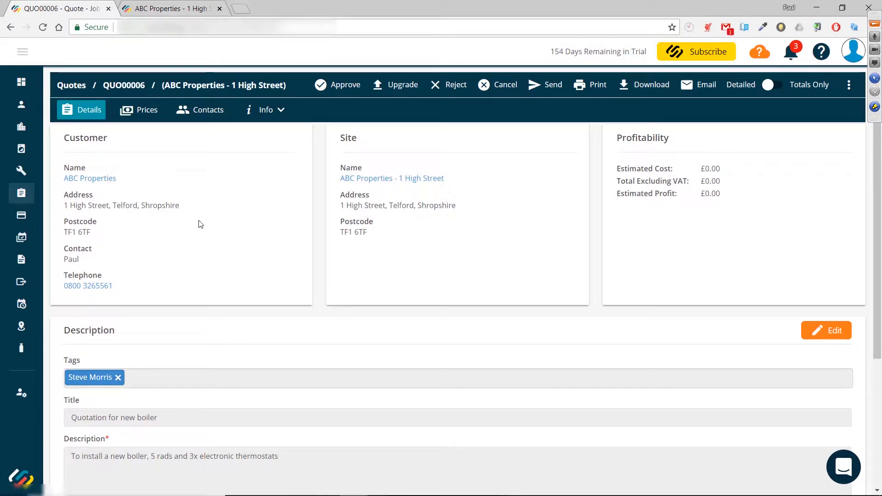
click(144, 117)
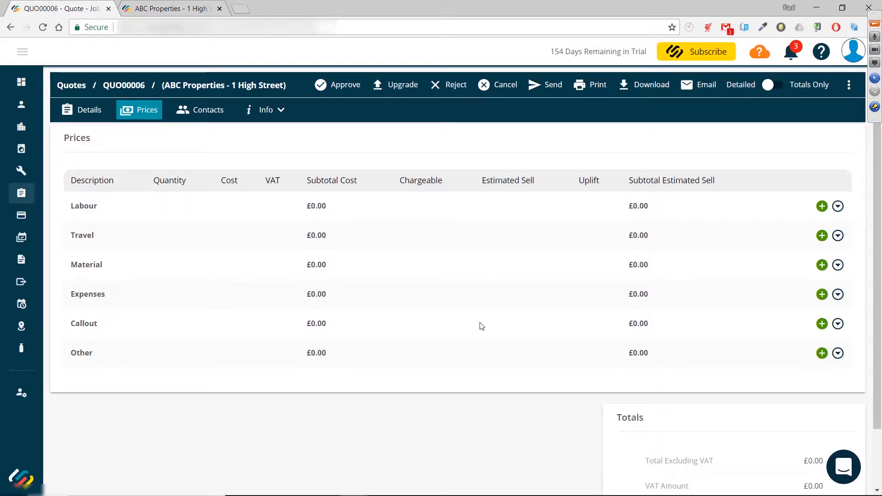
Step: Add a labour cost line at £18.50 per hour for a duration of 8 hours
click(822, 207)
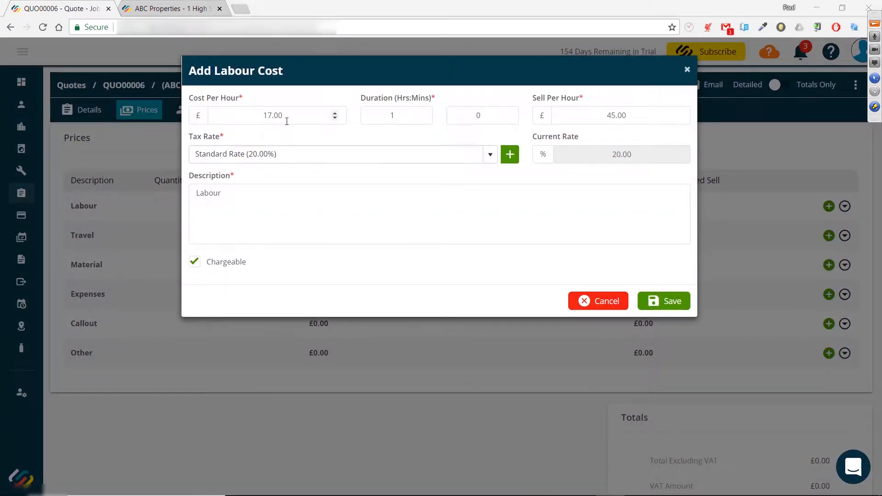
drag(285, 116, 261, 116)
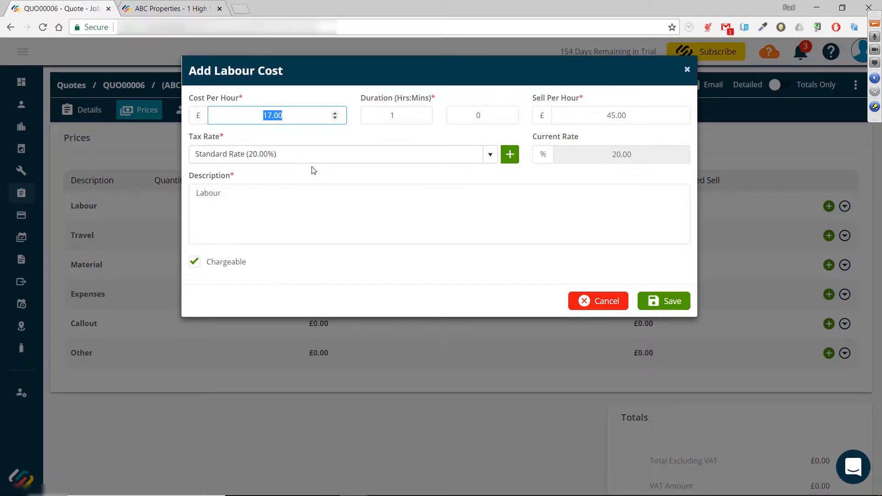
click(308, 137)
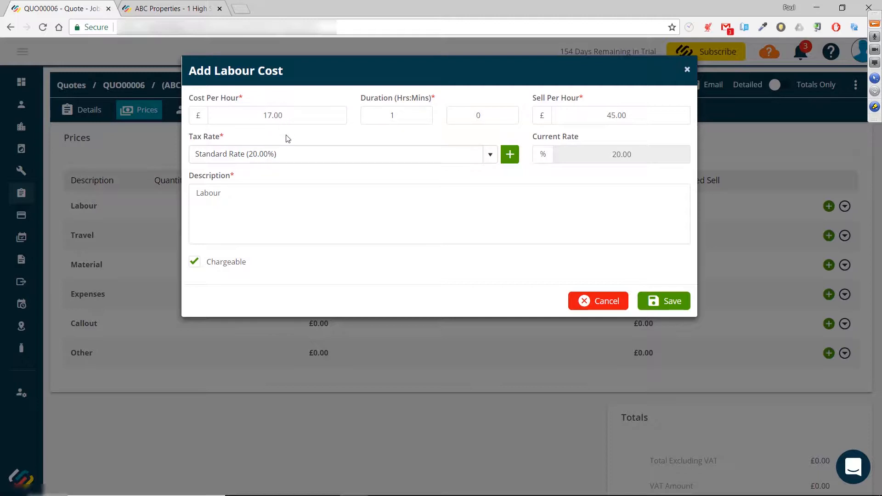
click(236, 117)
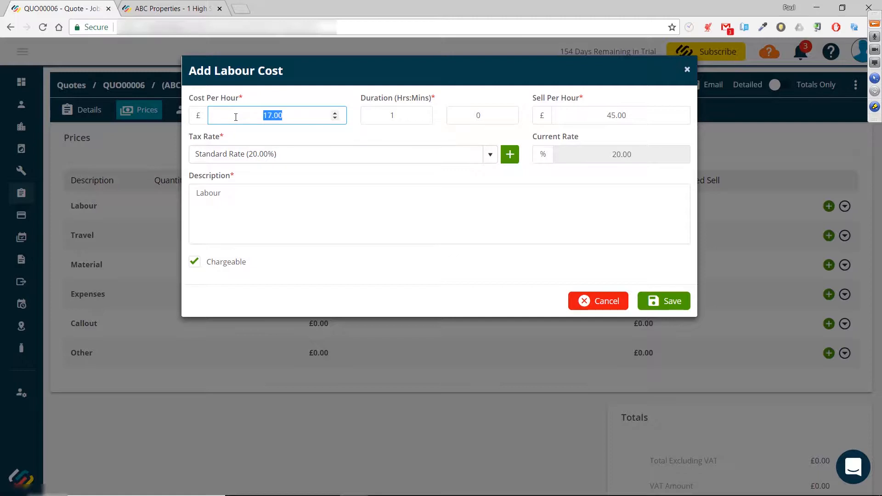
text(18.50)
click(377, 115)
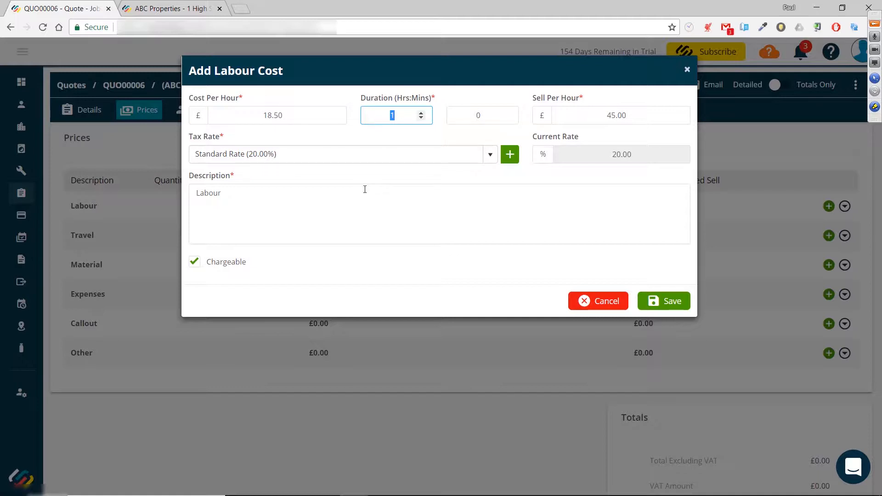
text(8)
click(668, 304)
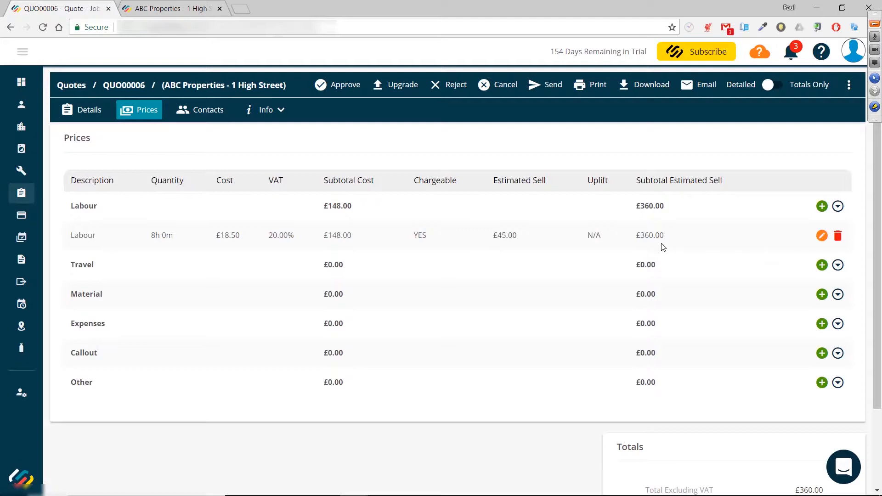
Step: Review the quote's details and the price totals
click(73, 110)
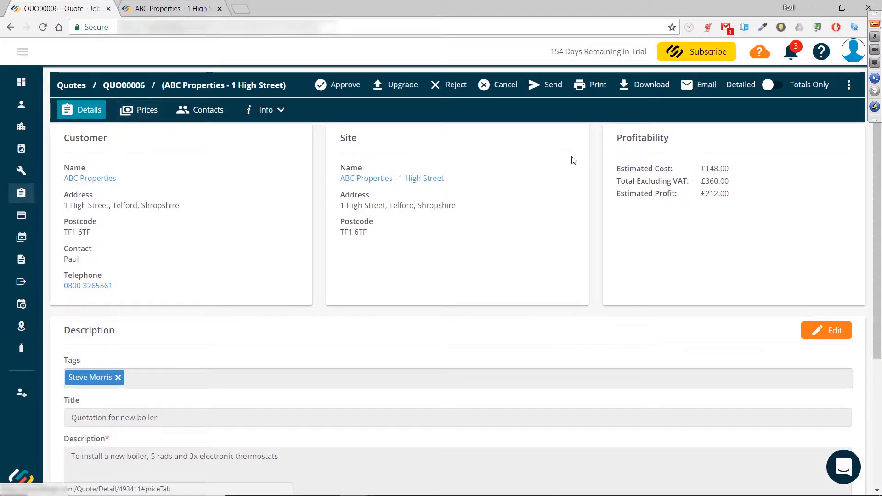
click(138, 110)
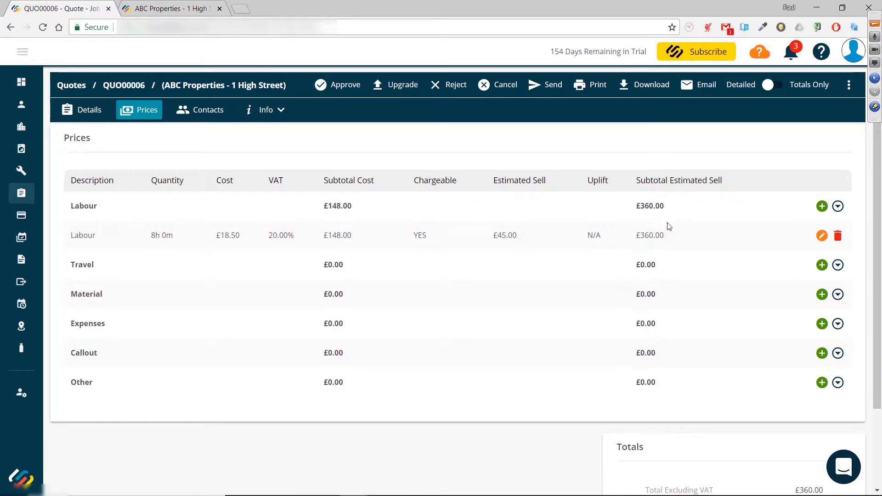
scroll(669, 221, down, 1)
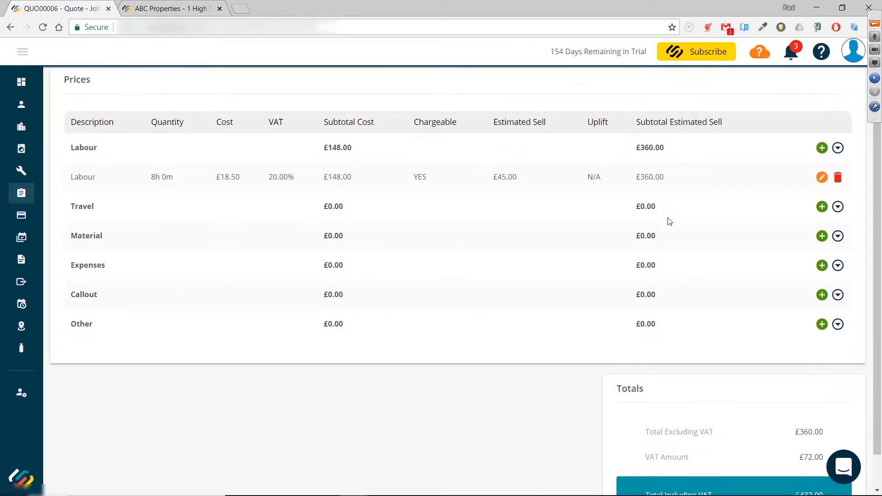
scroll(668, 221, down, 1)
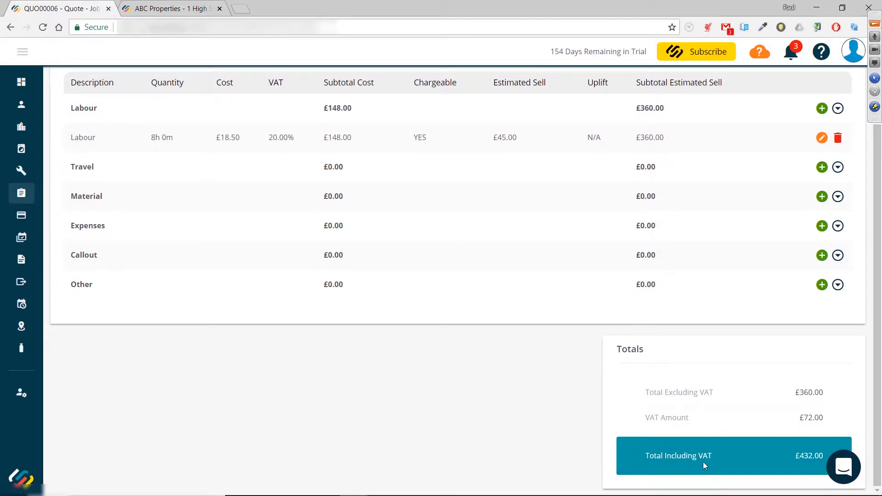
scroll(702, 461, up, 2)
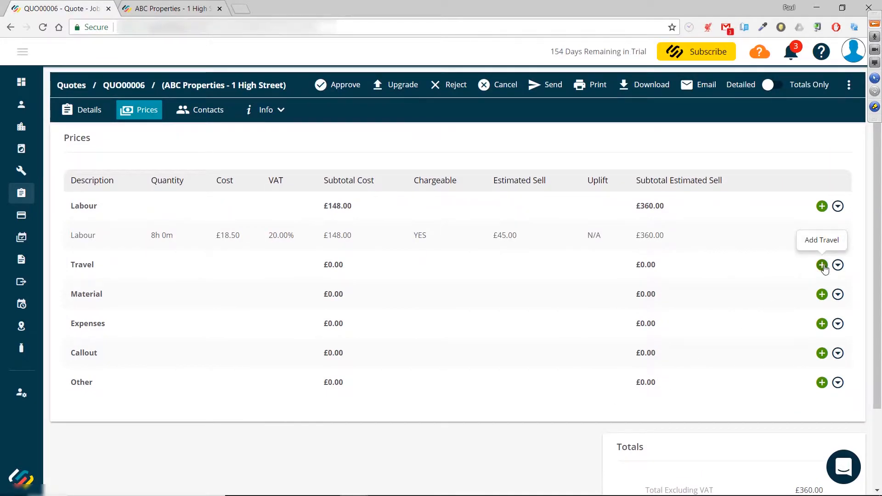
Step: Add a travel cost line at £18.50 per hour for a duration of 3 hours
click(821, 266)
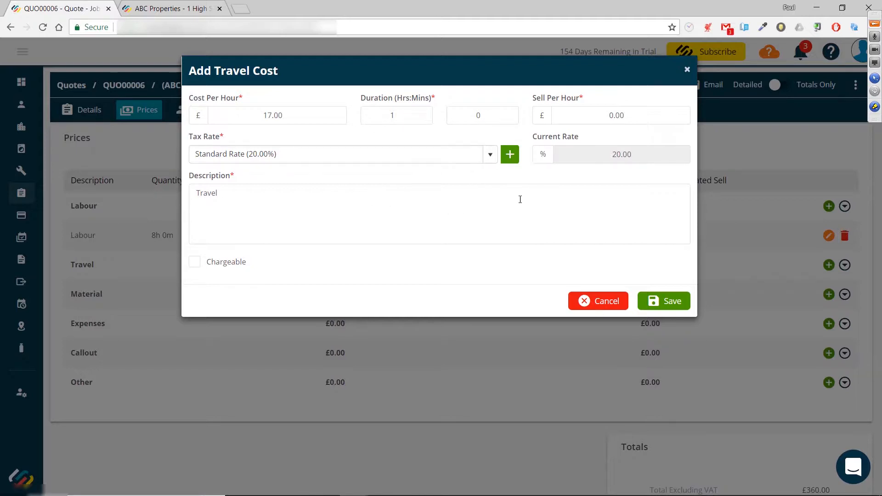
click(299, 116)
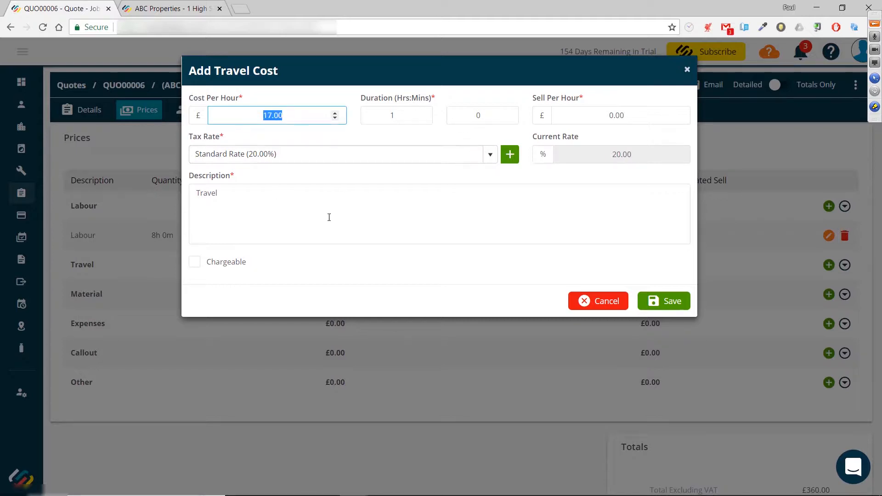
text(18.50)
click(392, 121)
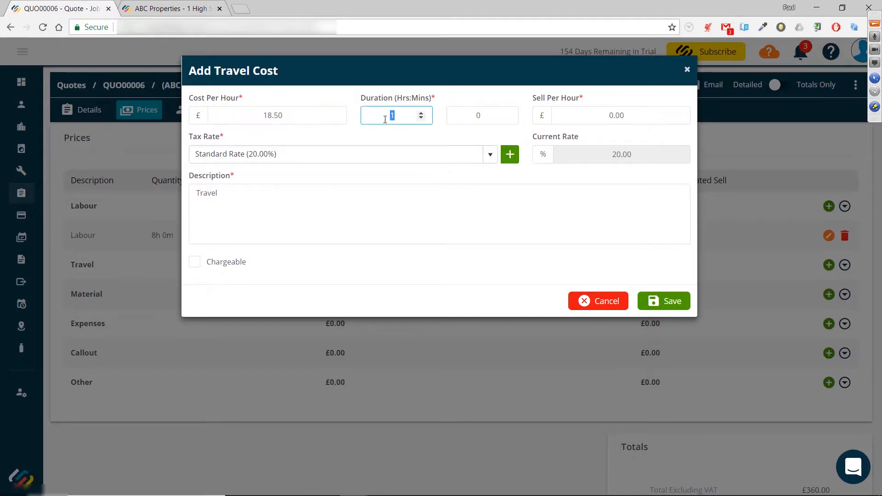
text(3)
click(668, 302)
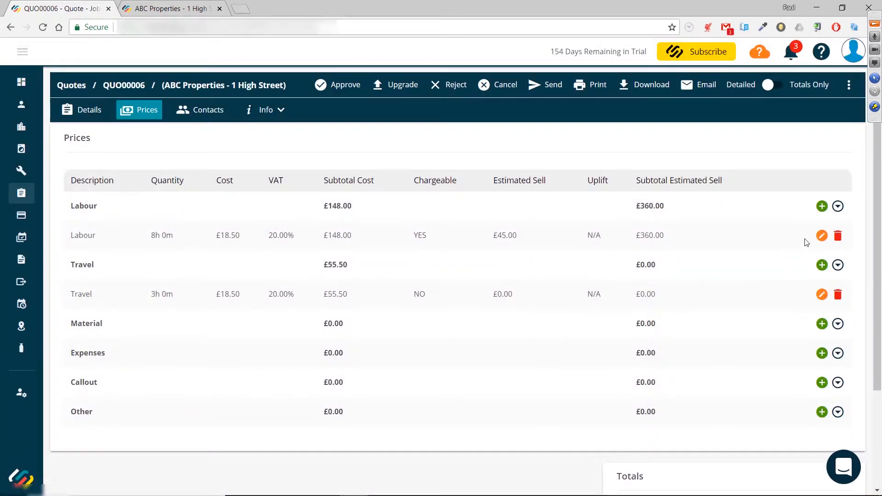
Step: Add a material line from the Boilers category, choosing the Baxi Ecoblue + 28 28KW Combi Boiler (1751V) part
click(837, 206)
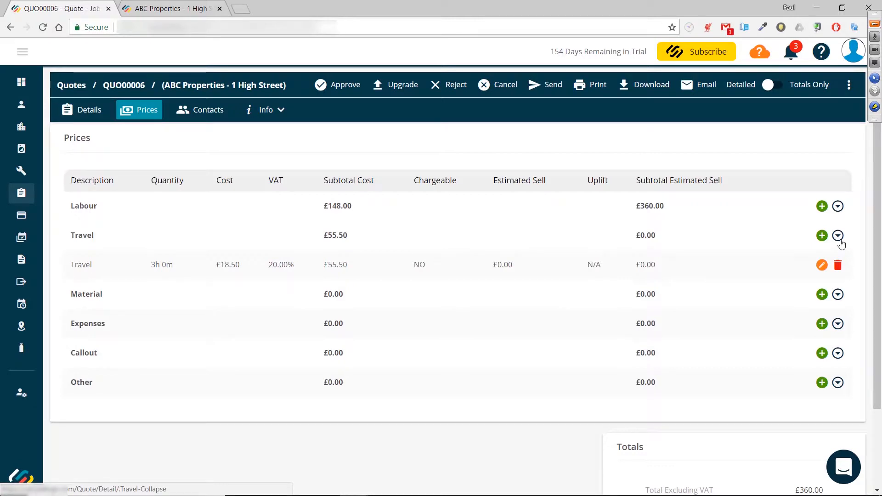
click(838, 238)
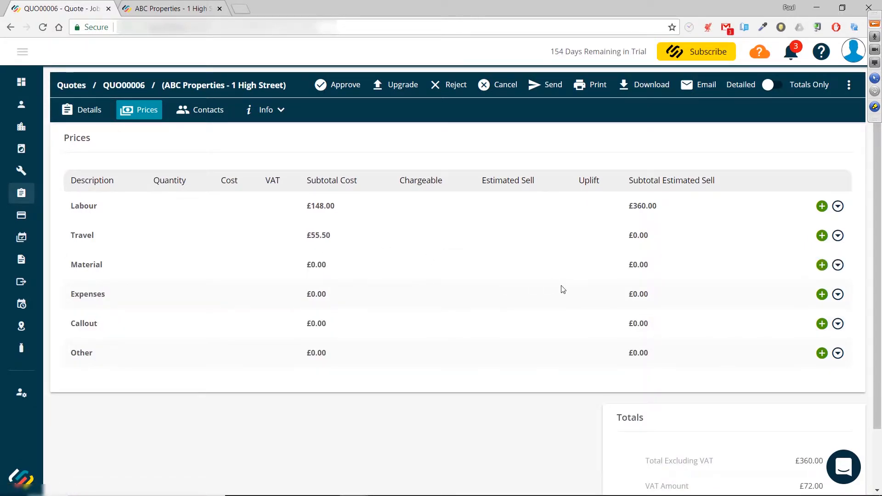
click(821, 266)
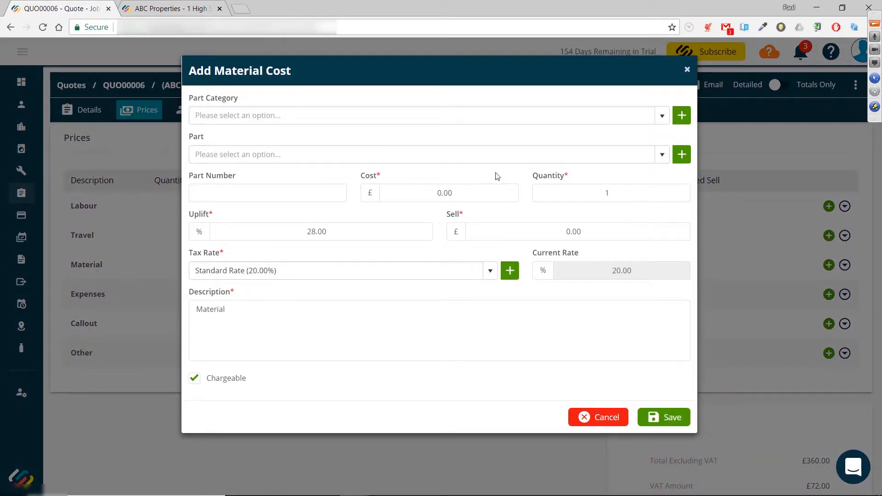
click(661, 116)
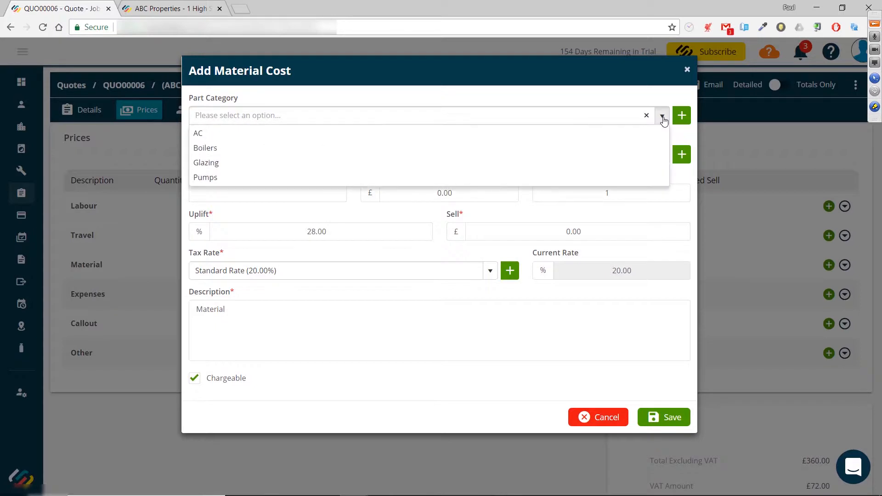
click(358, 148)
click(661, 154)
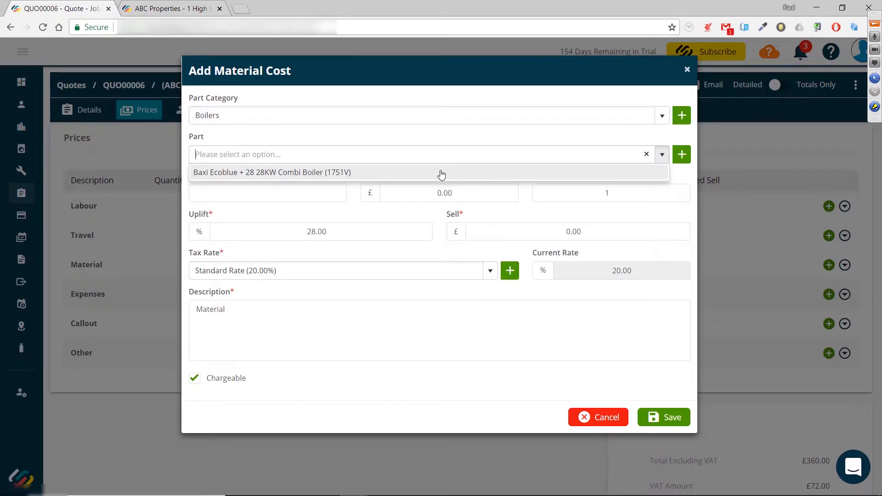
click(424, 173)
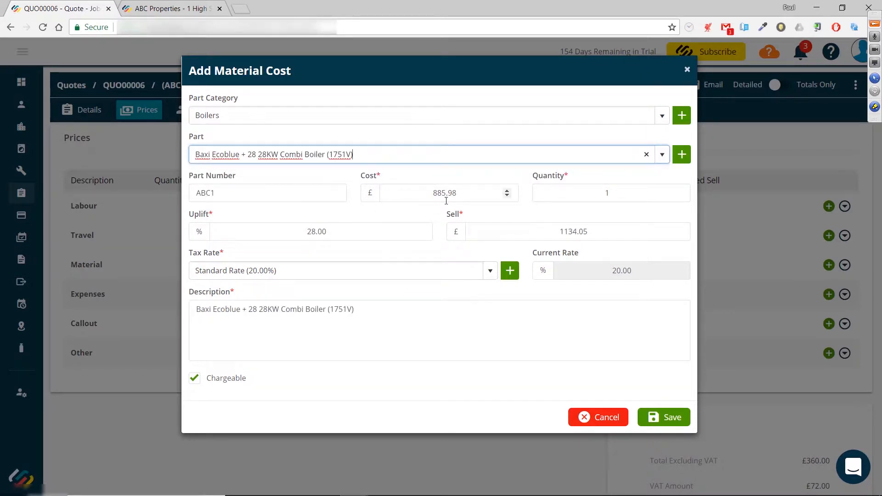
Step: Set the boiler's cost to £800.00, its sell price to £1100.00, then its uplift to 40.00%
drag(431, 195, 466, 196)
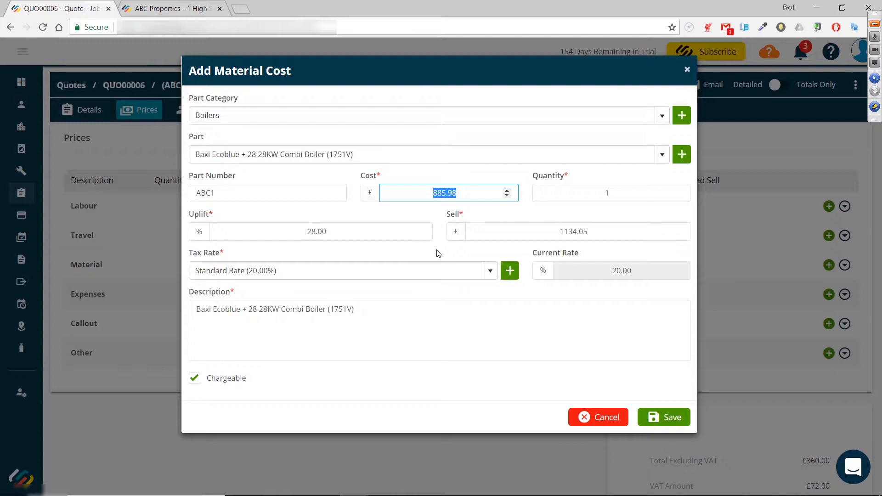
text(800.00)
click(615, 234)
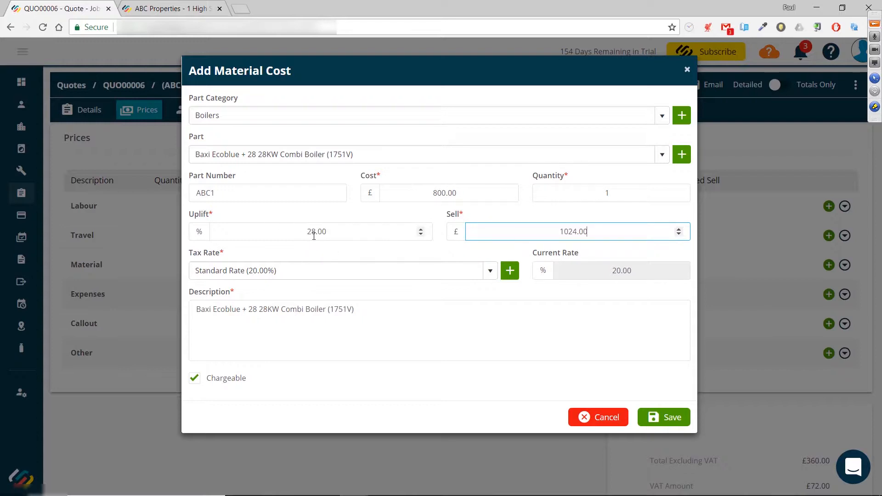
drag(595, 232, 556, 236)
text(1100.00)
click(340, 237)
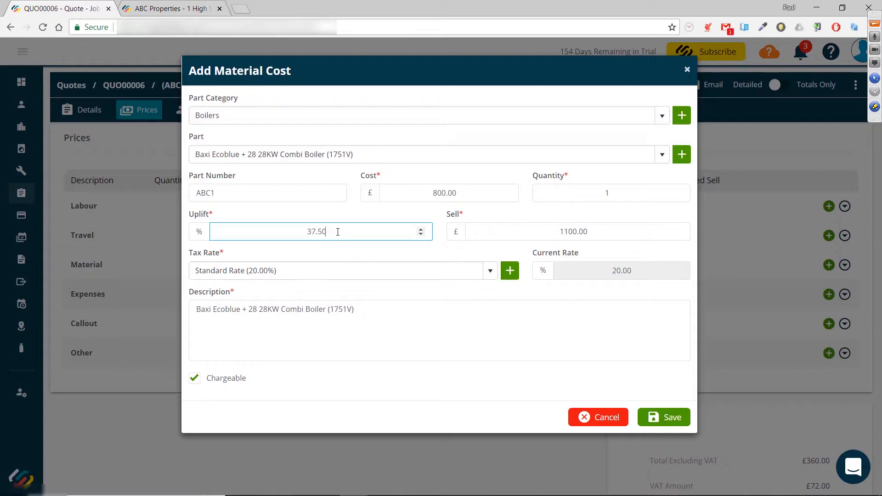
drag(348, 232, 293, 230)
text(40.00)
click(608, 232)
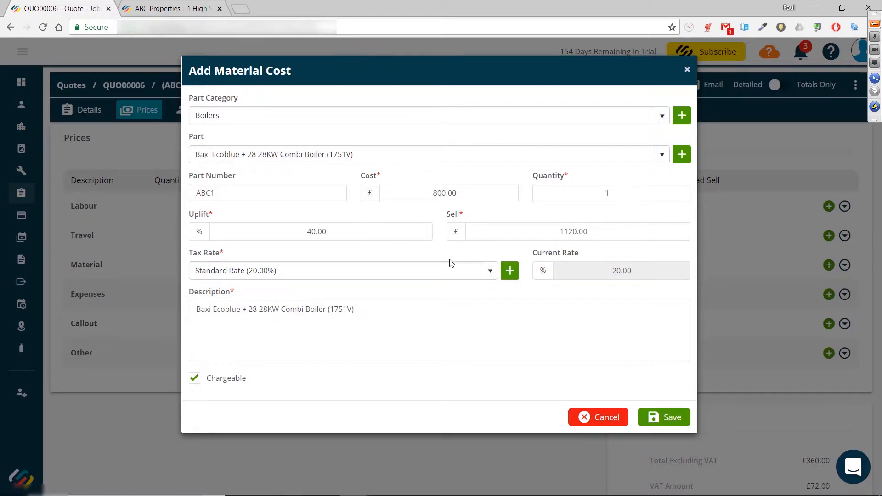
Step: Save the boiler material line with its part name as description
drag(369, 313, 187, 311)
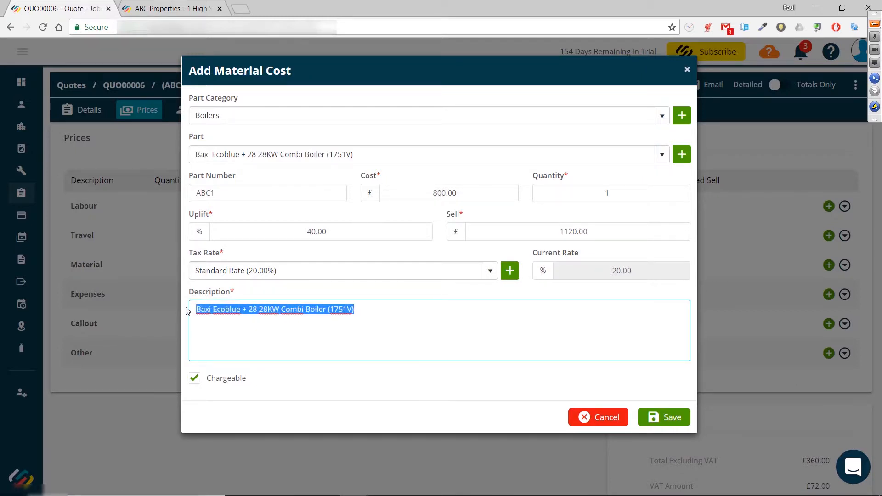
click(377, 313)
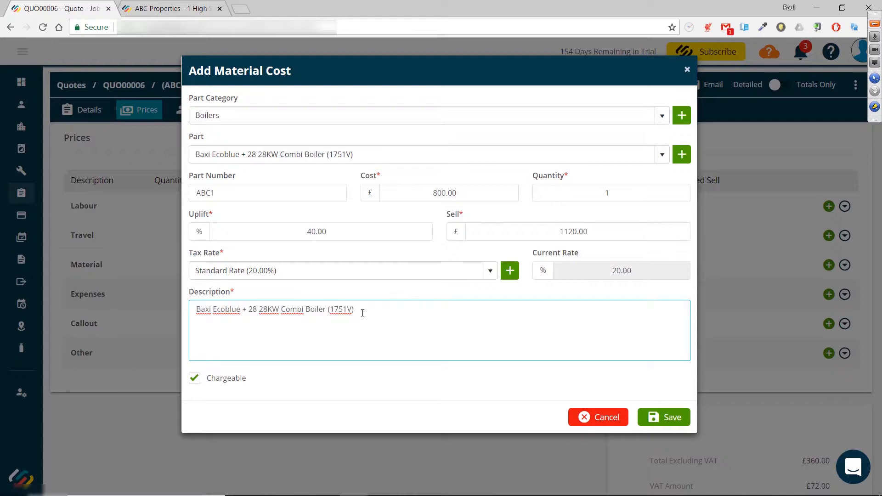
text(dfewwfe)
key(BackSpace)
key(BackSpace)
key(BackSpace)
key(BackSpace)
key(BackSpace)
key(BackSpace)
click(662, 419)
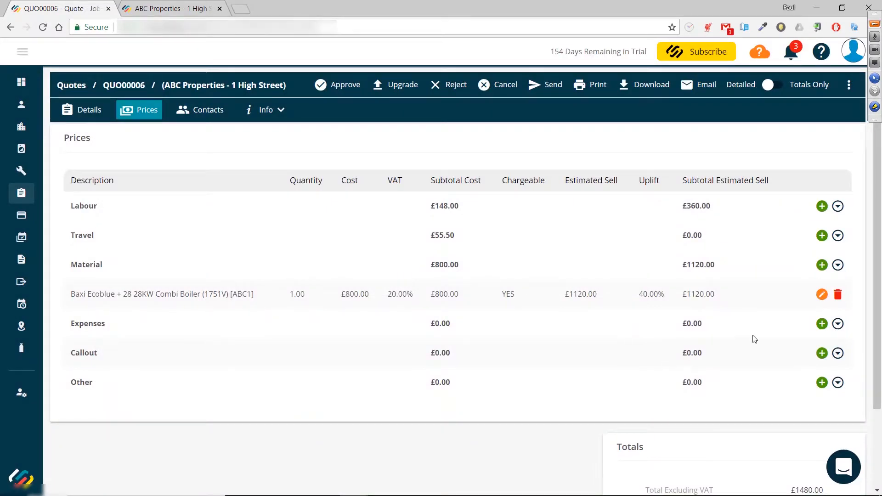
Step: Add a new material line described as Radiator with a quantity of 5 and a cost of £100.00
click(821, 265)
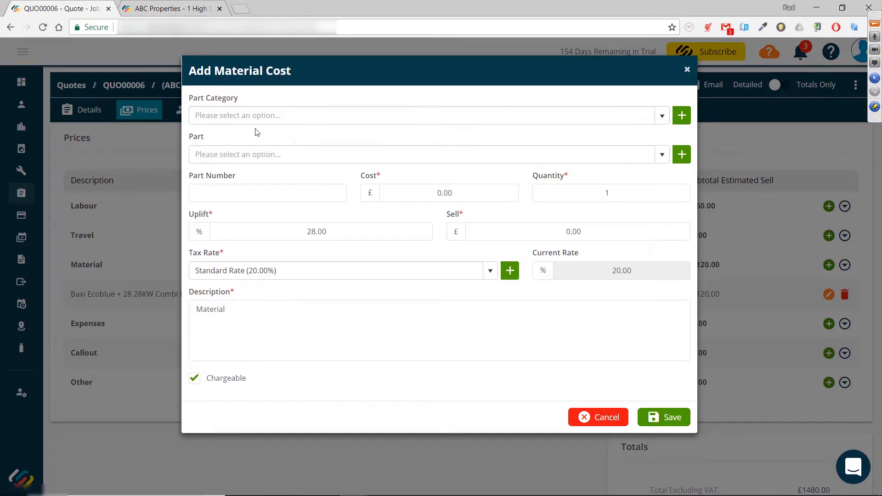
drag(257, 310, 186, 307)
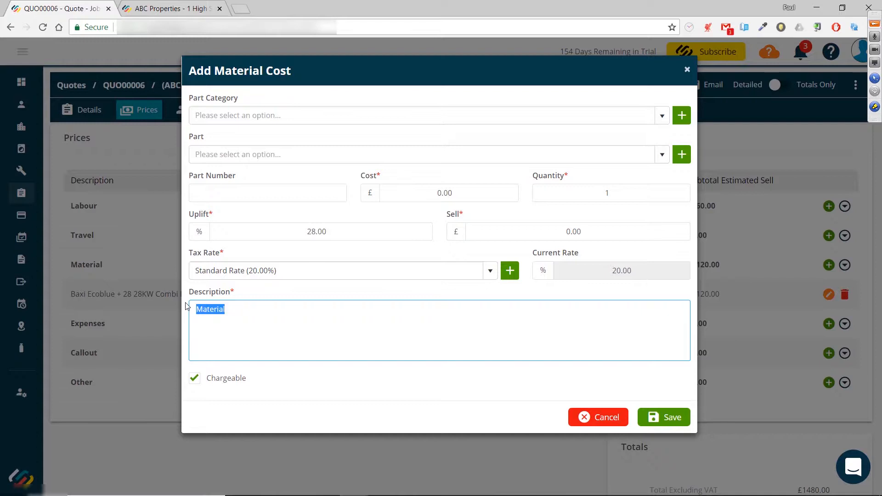
text(Radiator)
double_click(592, 195)
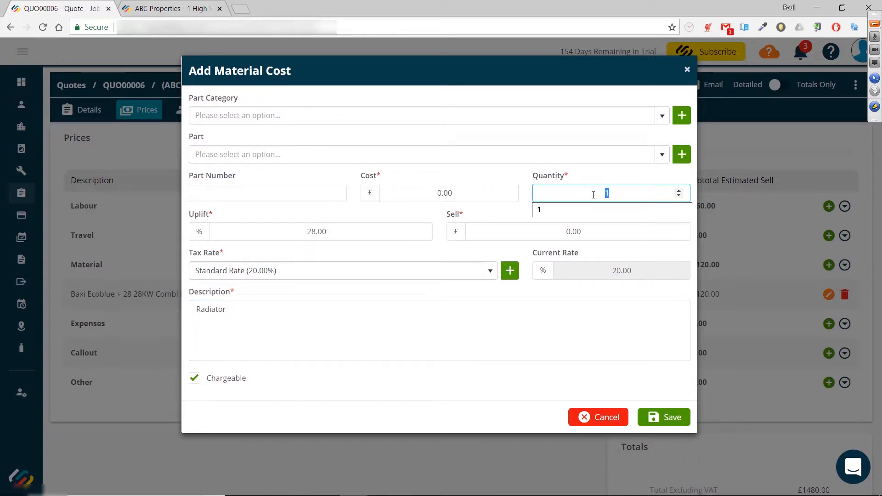
text(5)
click(401, 190)
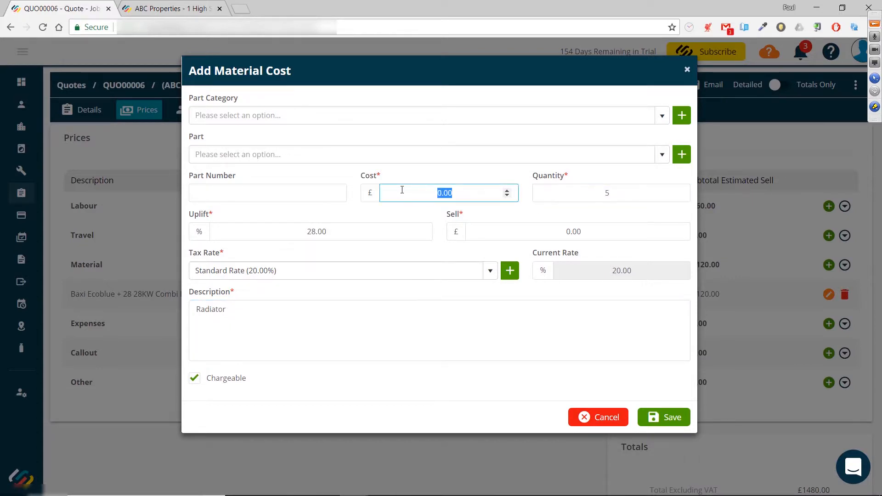
text(100.00)
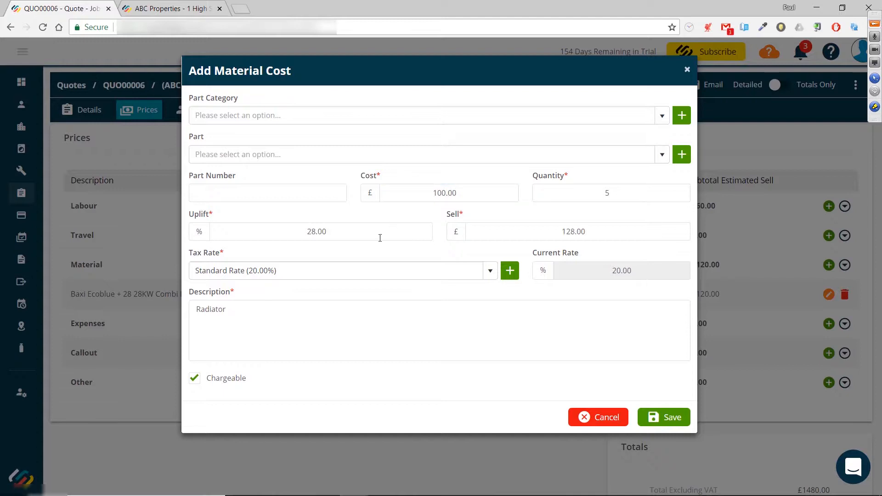
Step: Set the radiator line's sell price to £150.00 and save the material line
click(321, 233)
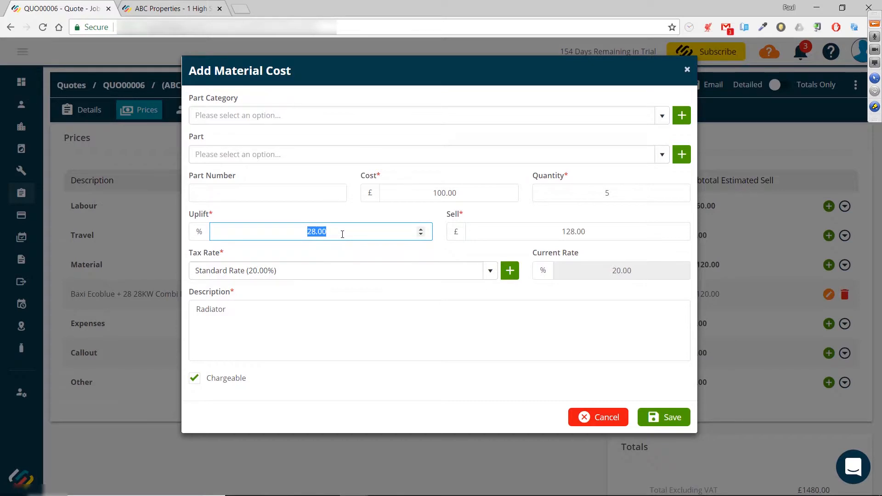
click(342, 235)
click(543, 234)
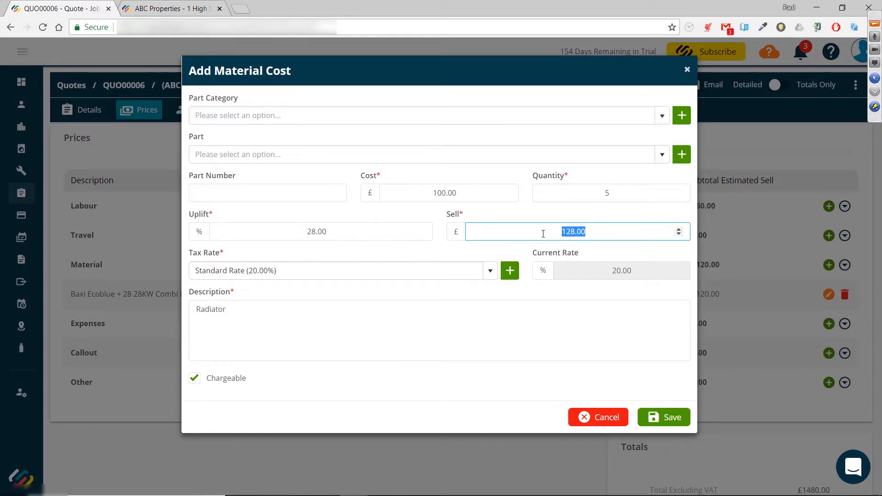
text(150.00)
click(493, 211)
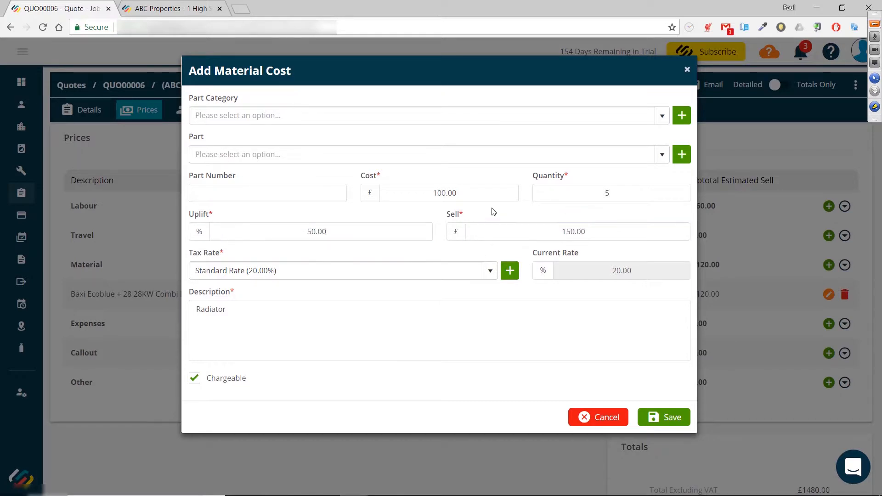
click(250, 315)
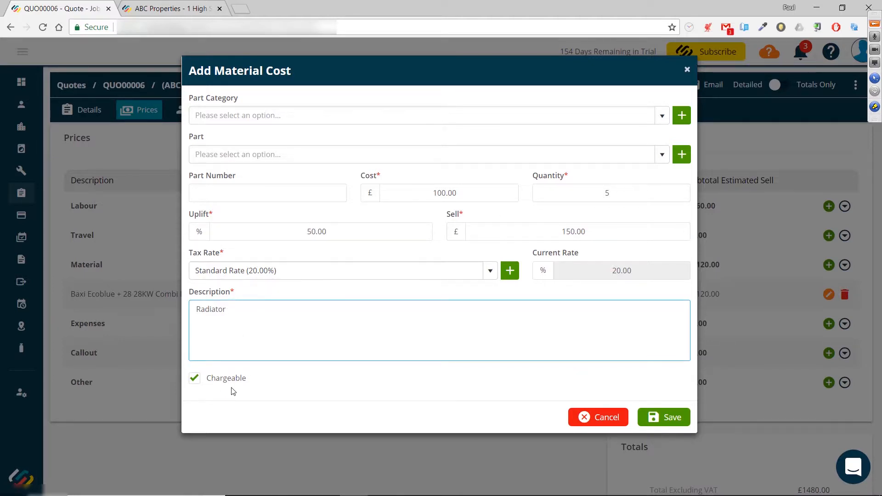
click(674, 418)
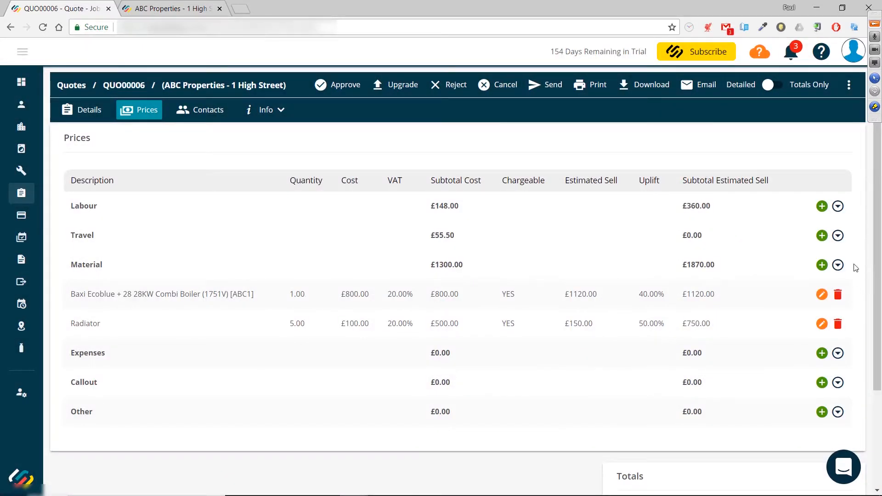
Step: Review the quote totals and the profitability figures on the quote details
click(837, 264)
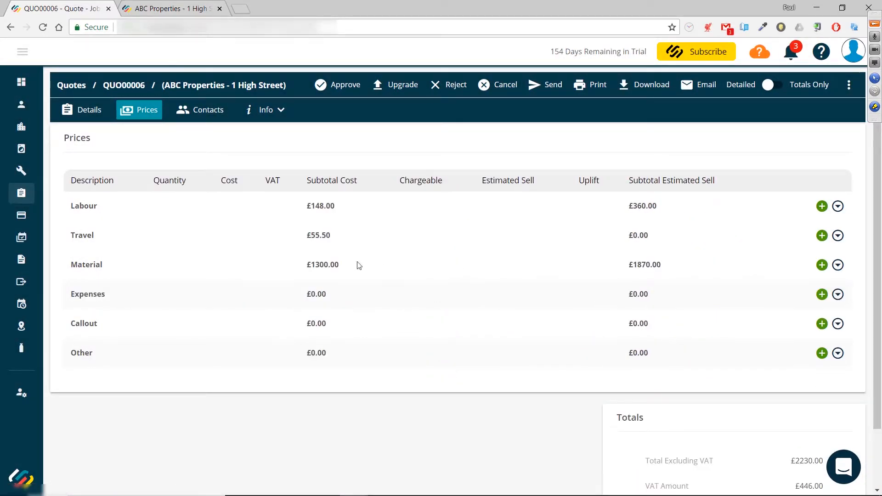
scroll(648, 253, down, 2)
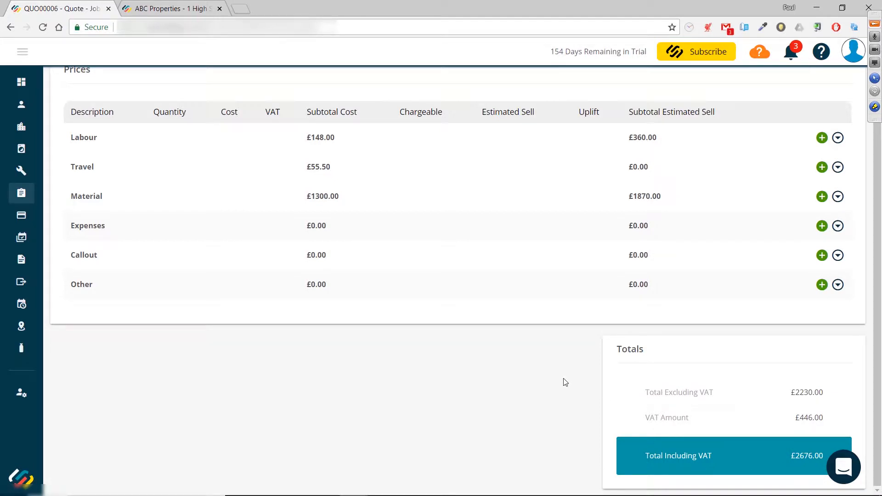
scroll(565, 382, up, 2)
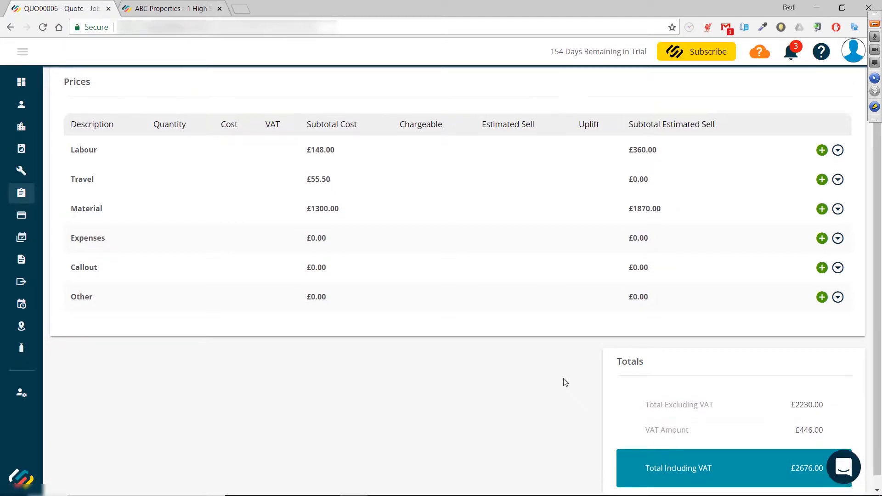
click(88, 108)
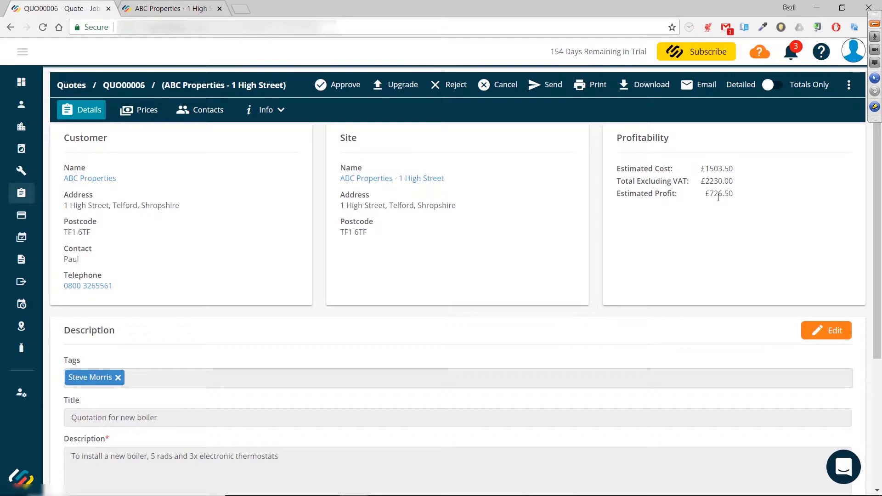
click(140, 110)
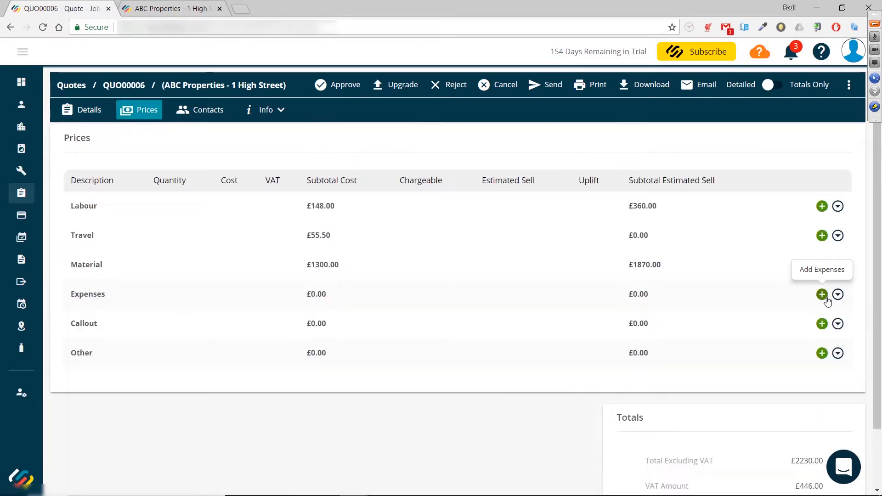
Step: Add a non-chargeable Parking expense line costing £15.00 and save it
click(822, 294)
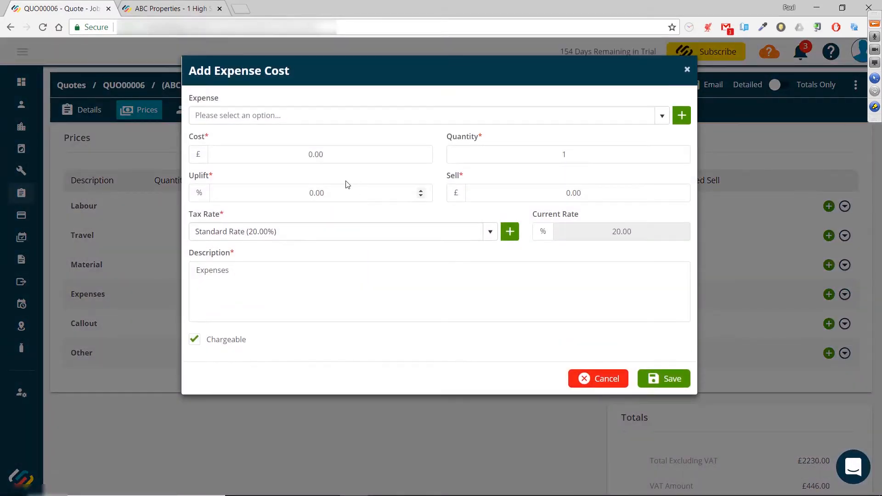
click(490, 120)
text(p)
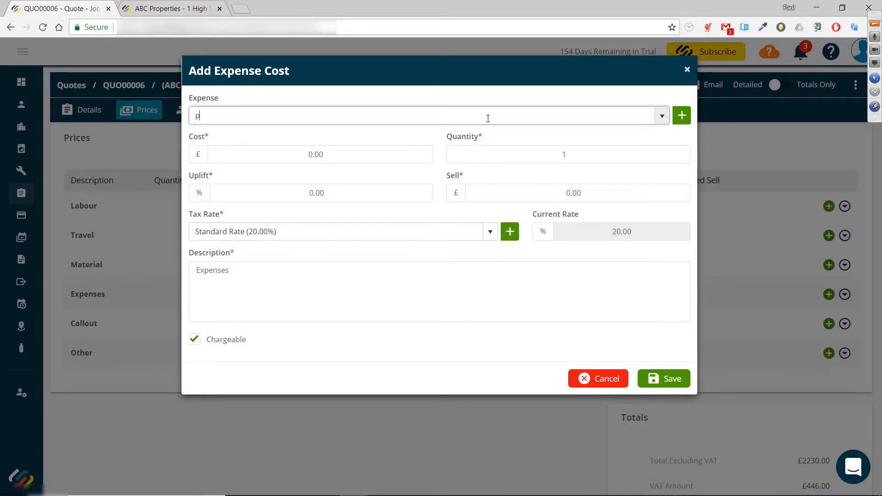
text(arking)
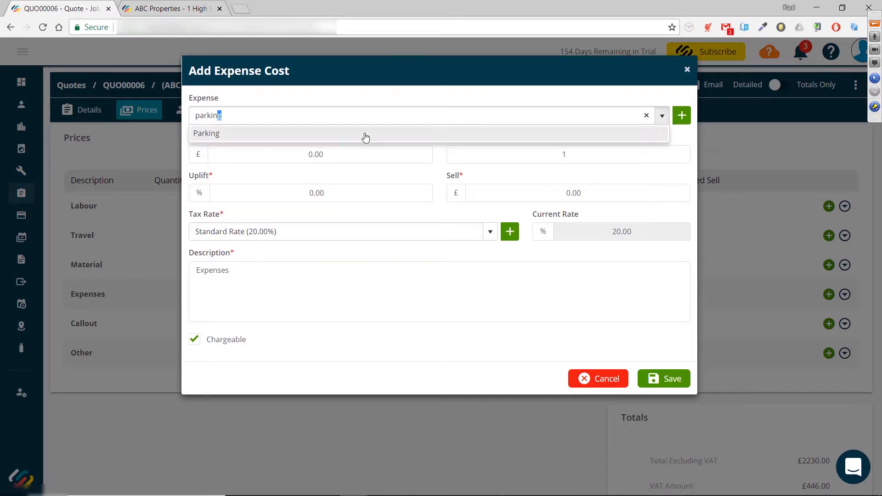
click(366, 137)
click(281, 156)
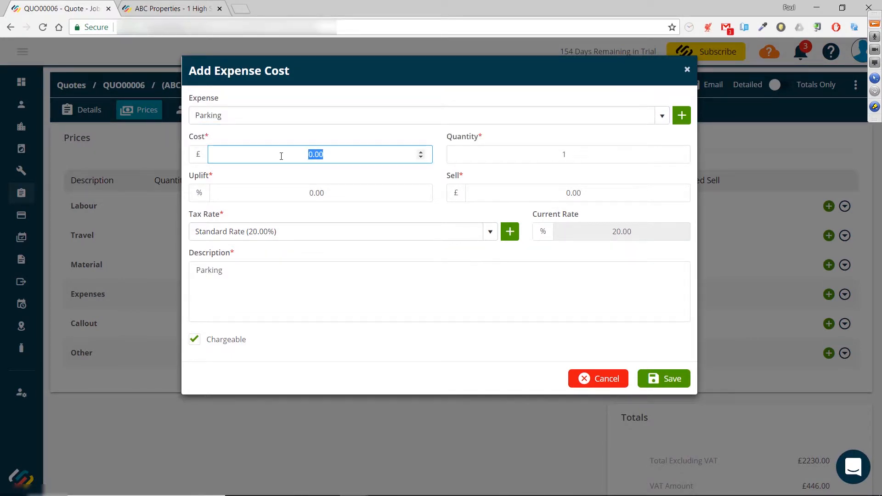
text(15.00)
click(194, 339)
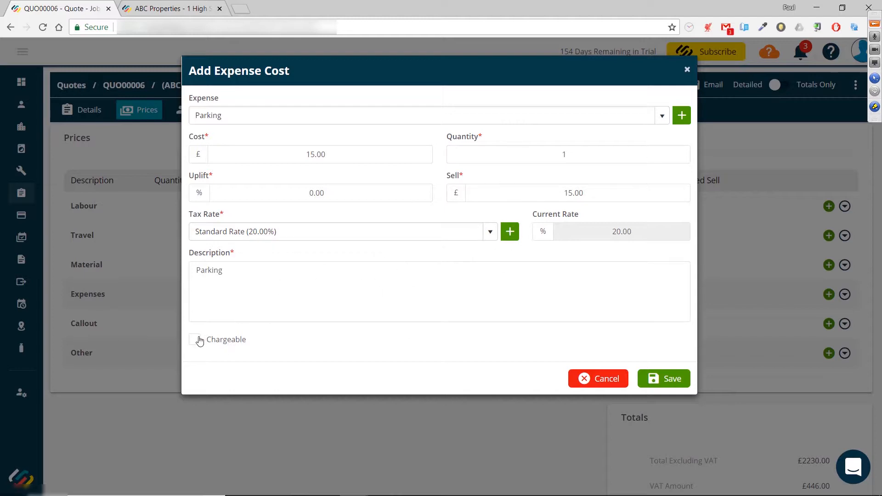
click(664, 378)
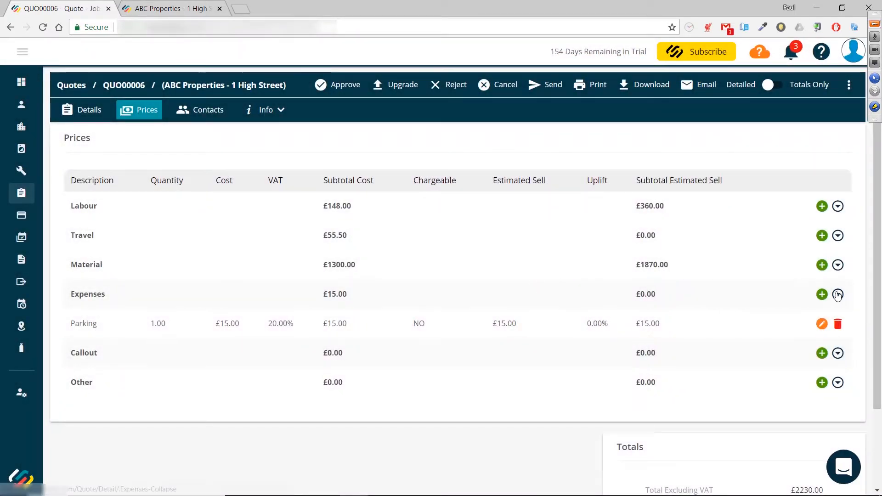
click(837, 295)
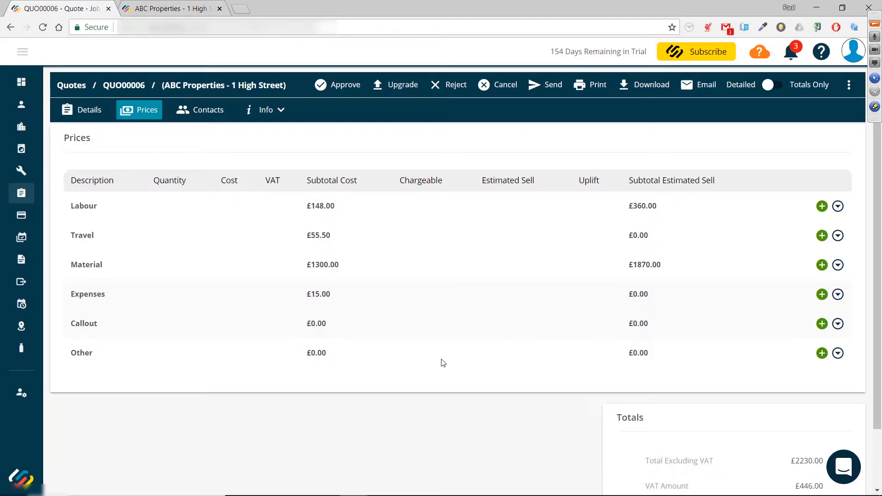
Step: Add an Other cost line described as Consumables with a cost of £100.00 and a sell price of £150.00
click(822, 353)
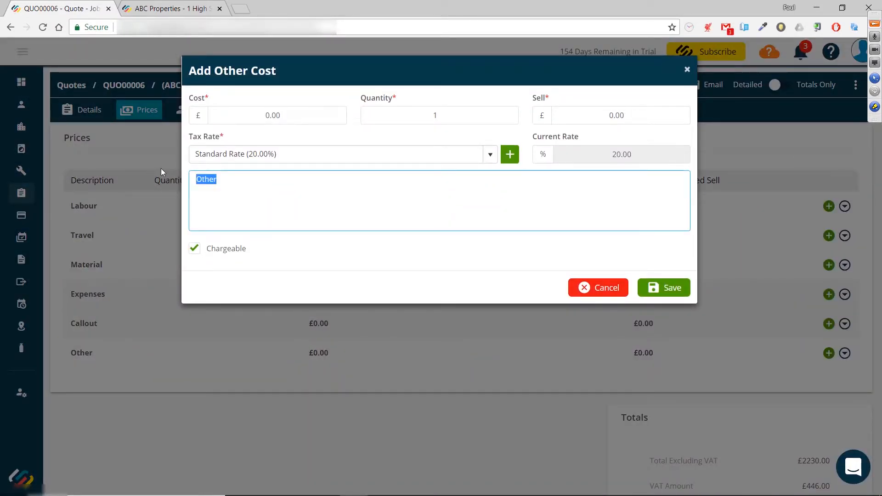
text(Consumables)
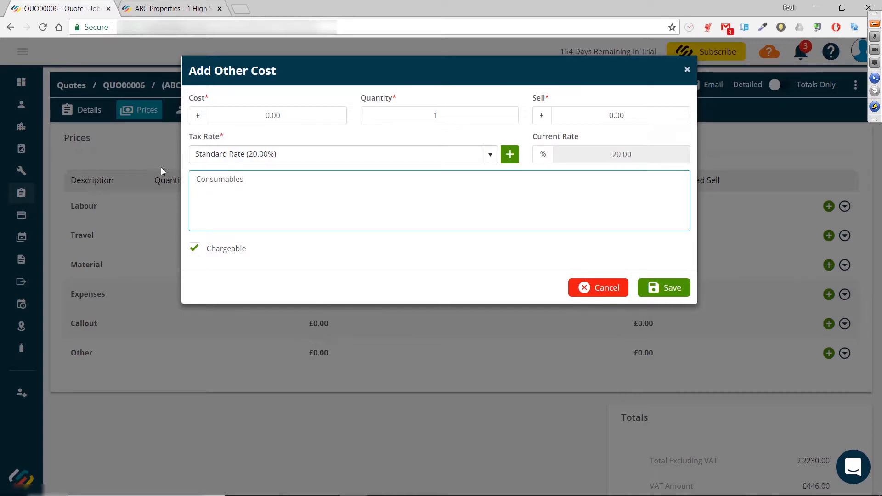
click(256, 118)
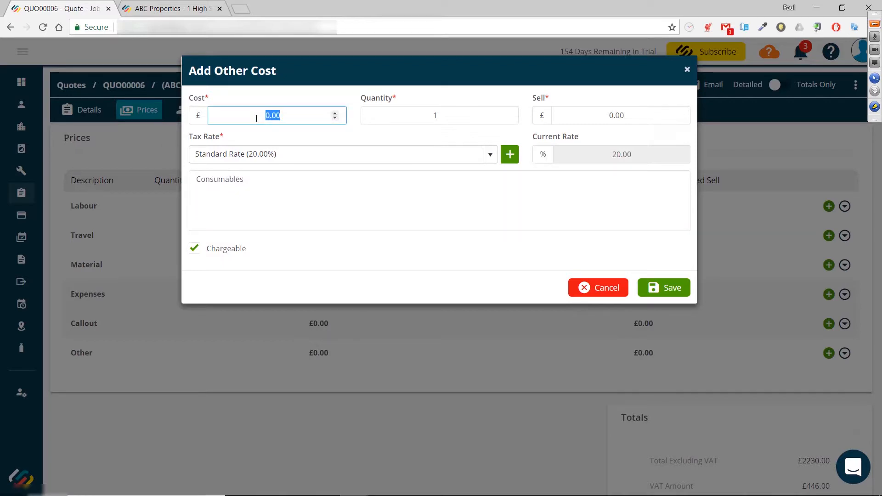
text(100.00)
click(637, 116)
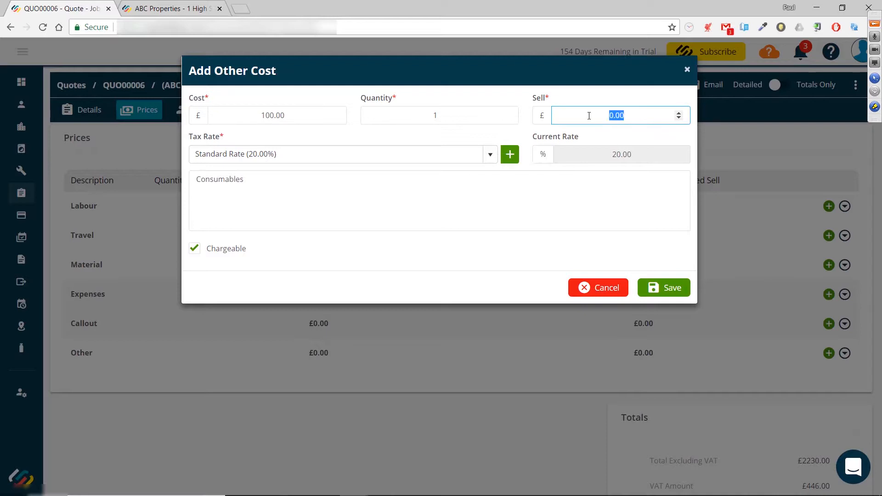
text(150.00)
click(365, 195)
click(655, 288)
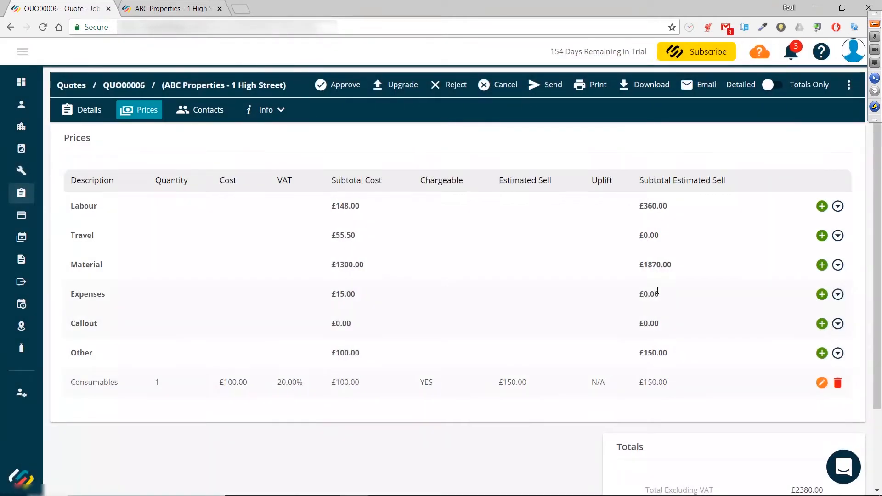
Step: Review the labour and travel lines and the quote totals
click(837, 354)
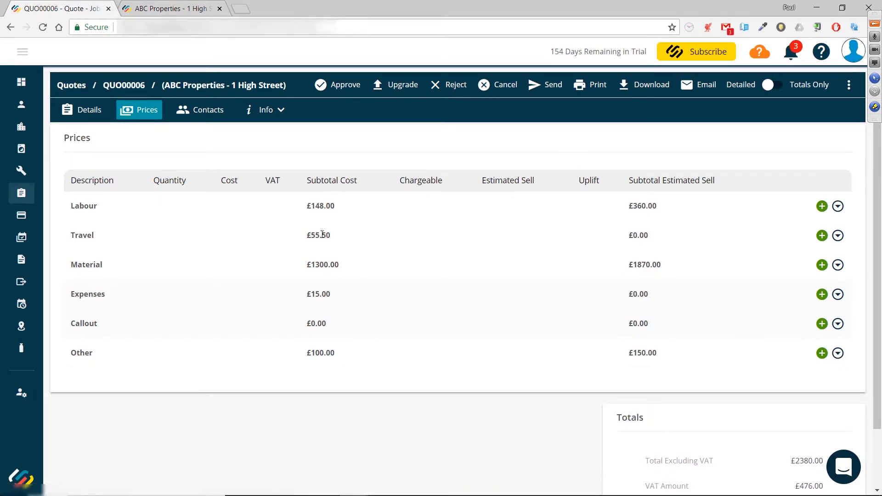
click(838, 206)
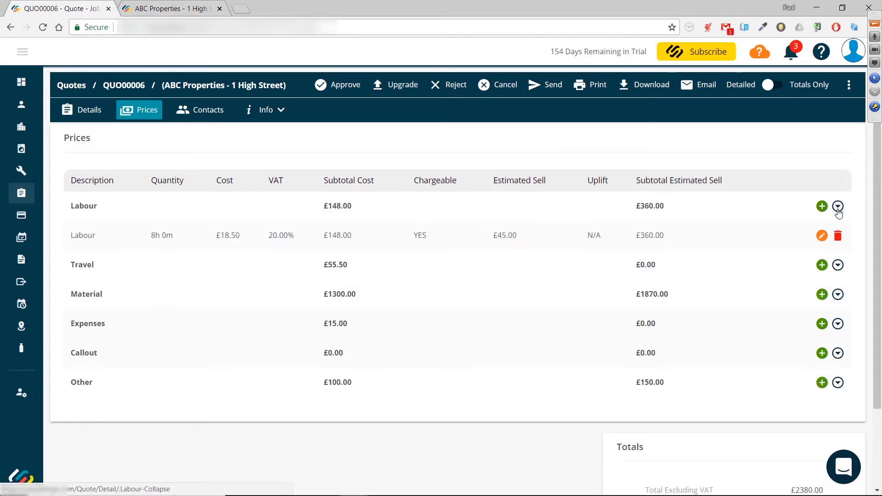
click(837, 208)
click(838, 236)
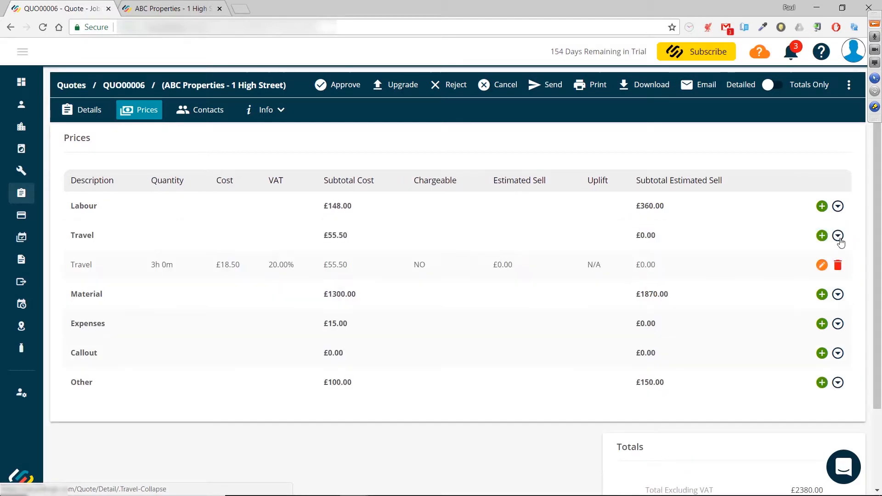
click(838, 236)
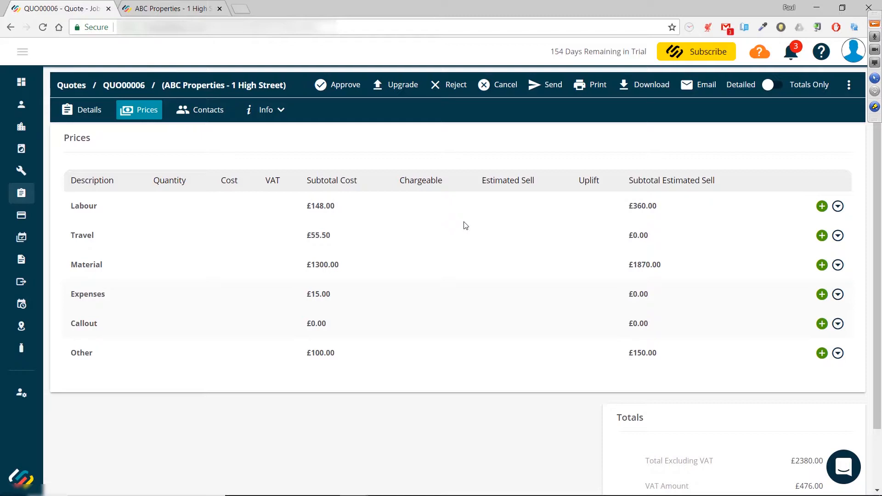
scroll(465, 225, down, 2)
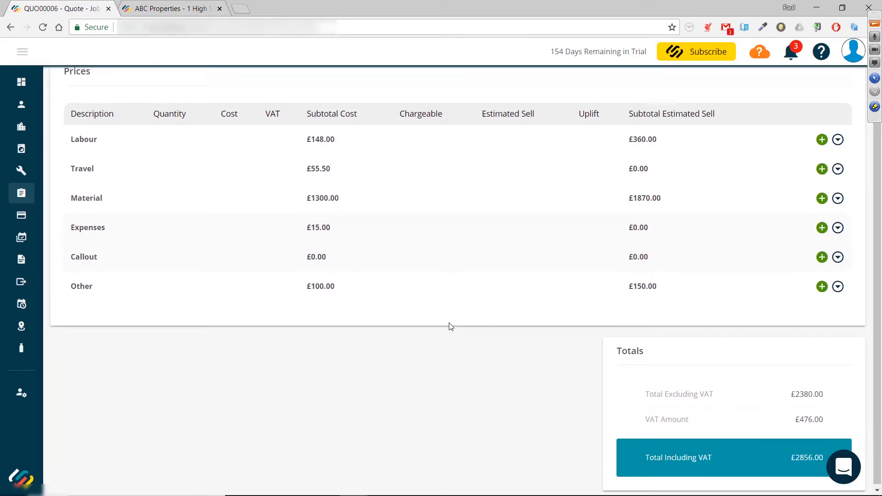
scroll(449, 327, up, 2)
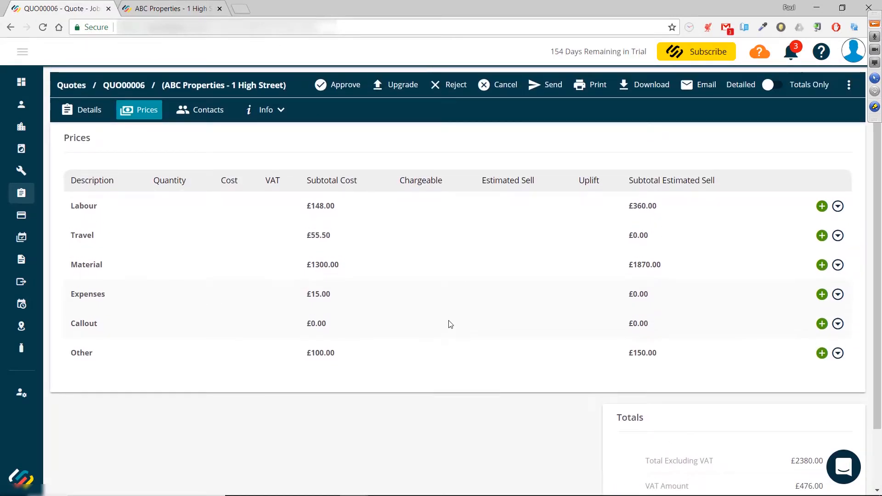
Step: Assign the customer's contact to the quote from the customer contacts list and save the contacts
click(209, 119)
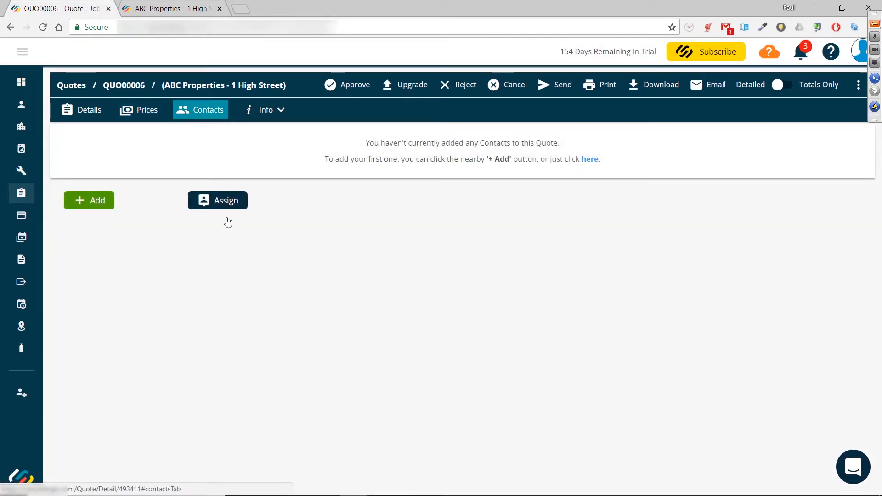
click(216, 201)
click(282, 113)
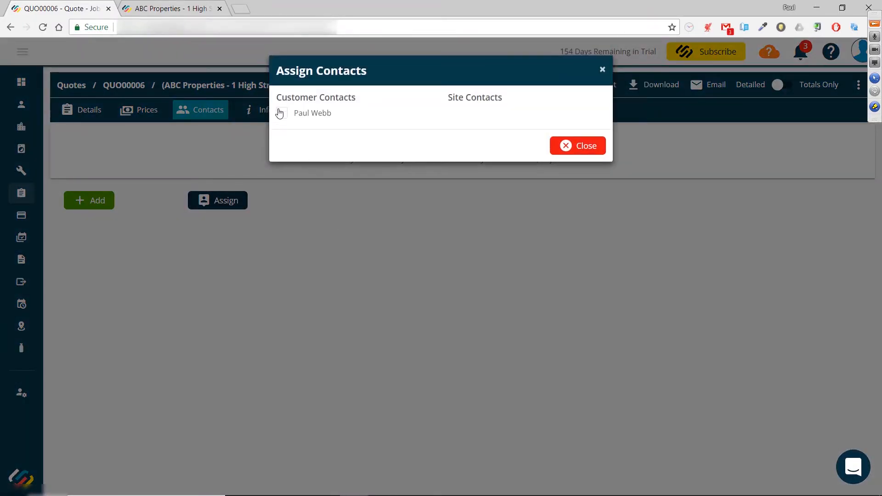
click(565, 146)
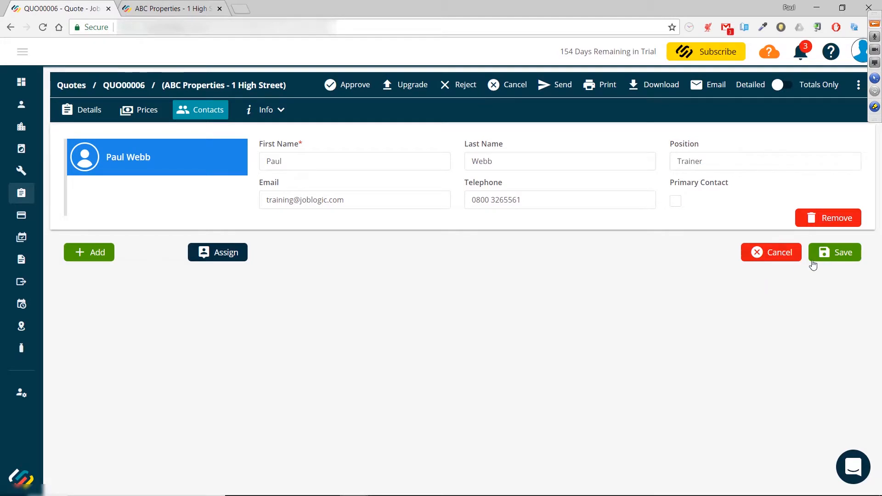
click(836, 260)
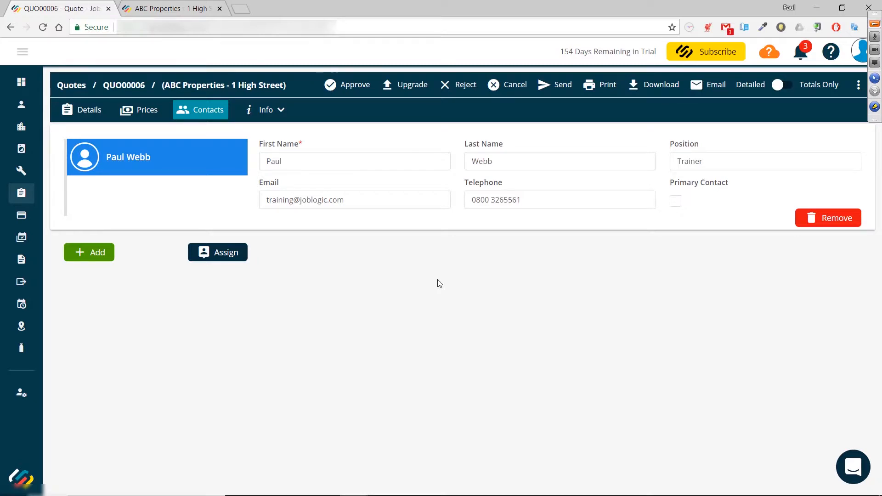
Step: Add a private note: "Make sure we order the boiler from ABC due to discount we get - must place order by 31st August to get price."
click(281, 112)
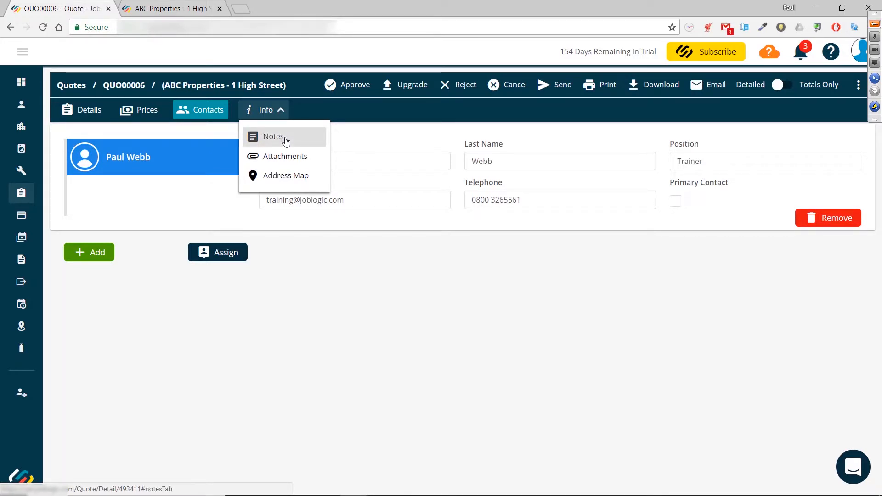
click(285, 138)
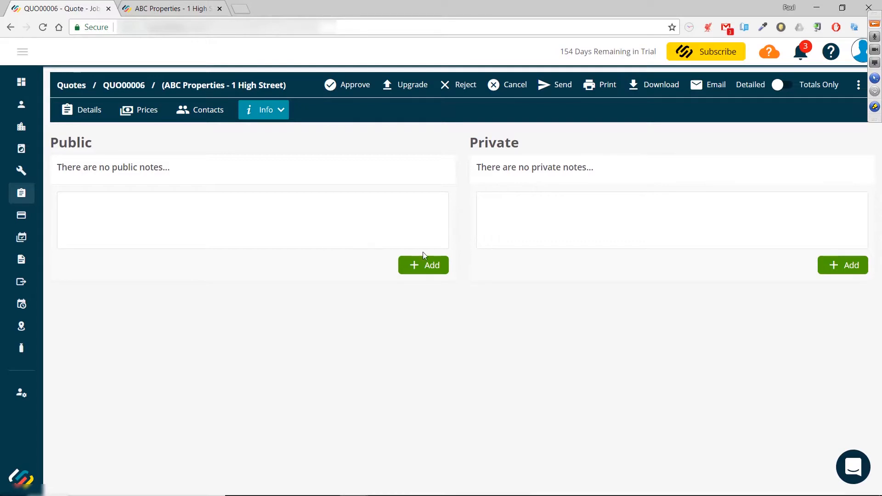
click(533, 221)
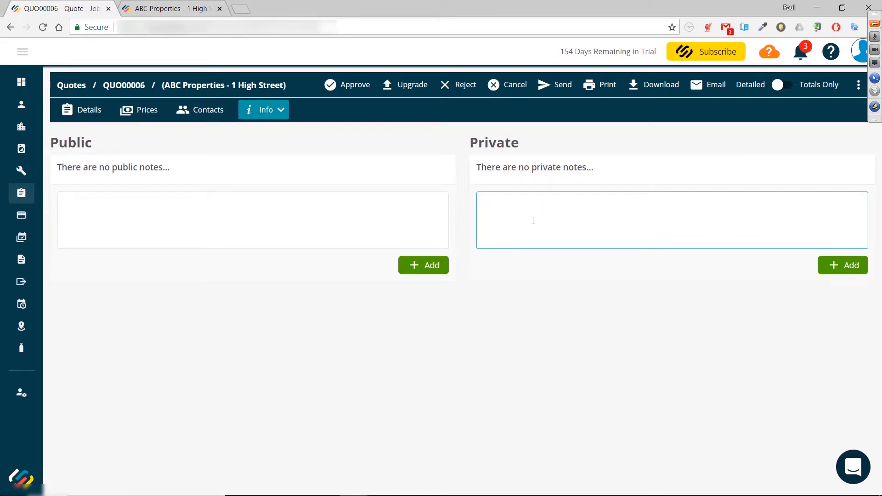
text(Make sure we order the boiler from ABC due to discount we get - must place order by 31st August to get price.)
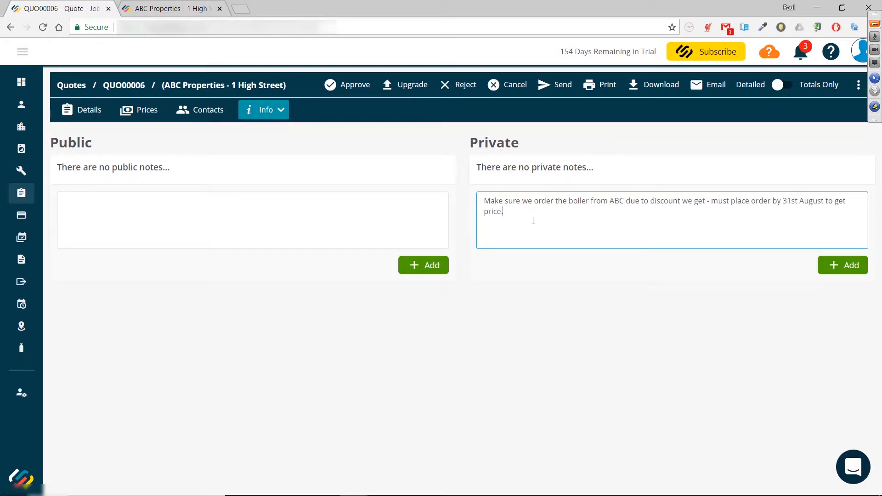
click(835, 265)
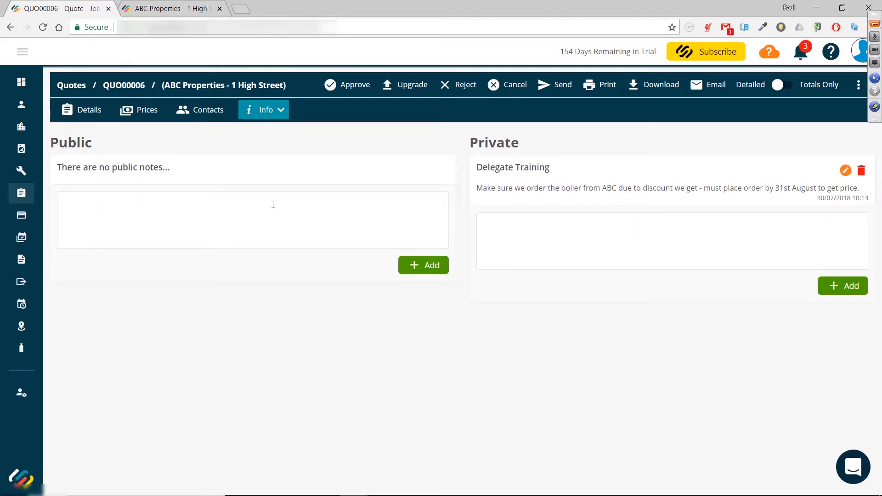
Step: Review the quote details page and open the quote's attachments section
click(83, 115)
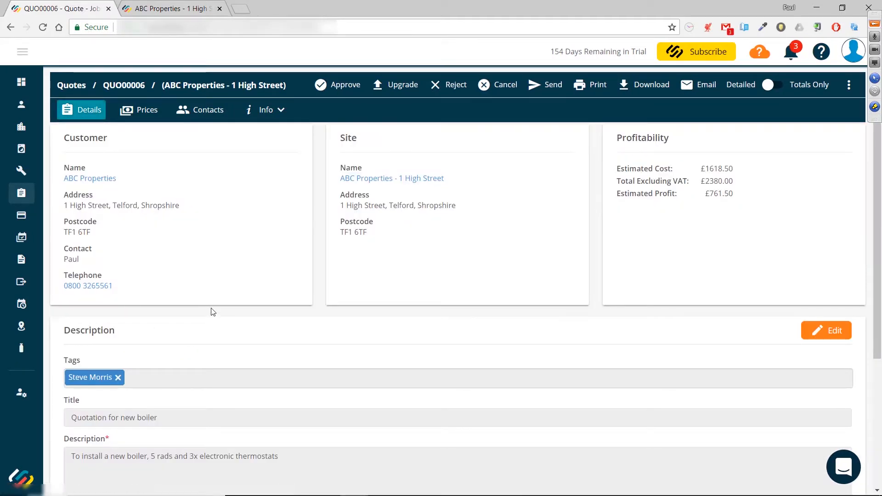
scroll(213, 312, down, 4)
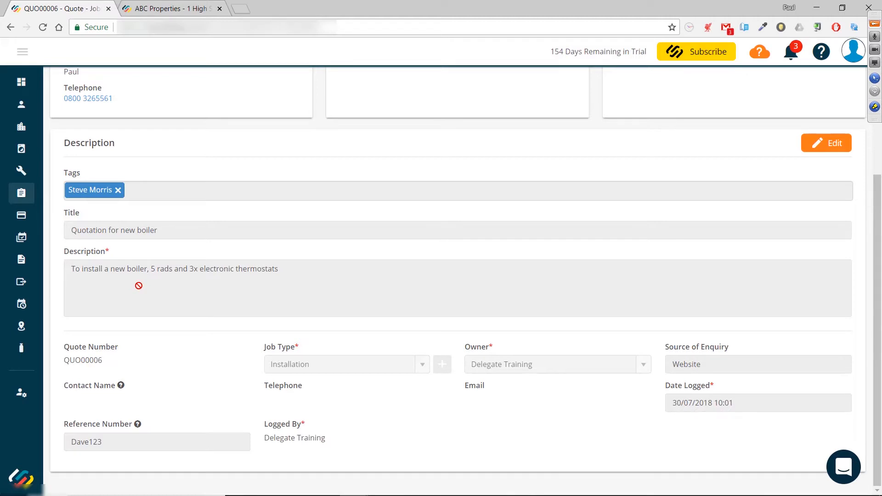
scroll(139, 286, up, 4)
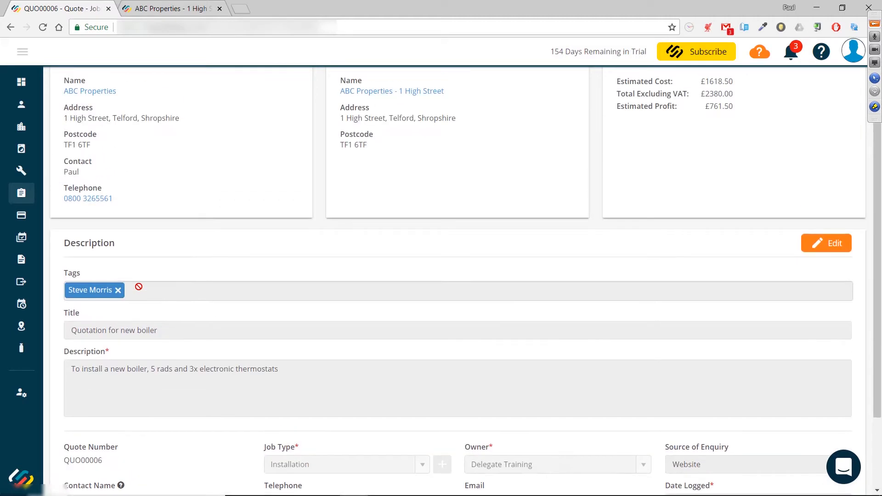
click(276, 110)
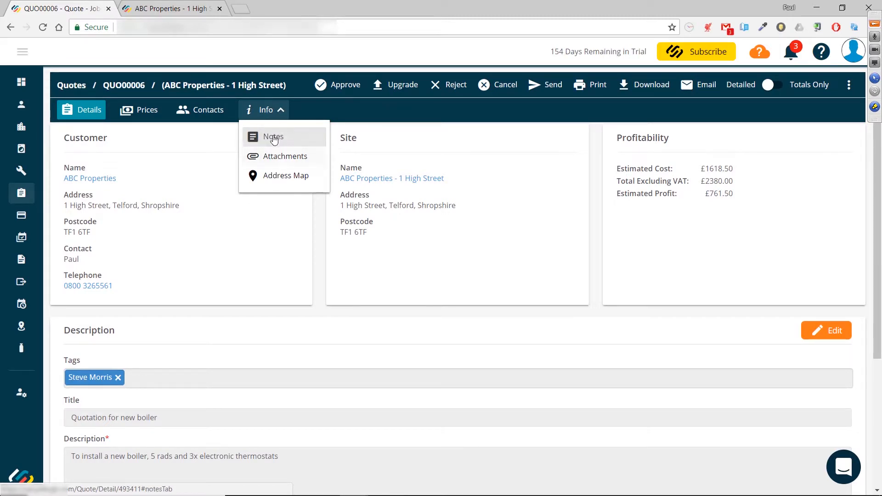
click(274, 167)
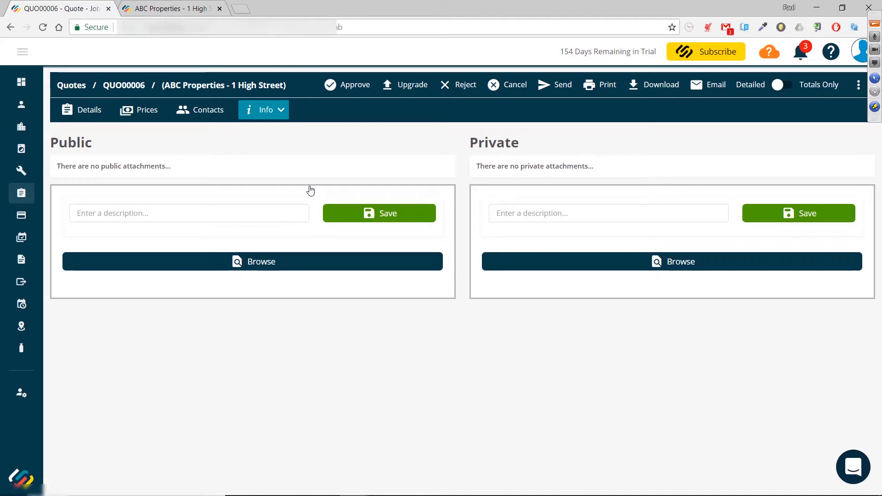
click(102, 114)
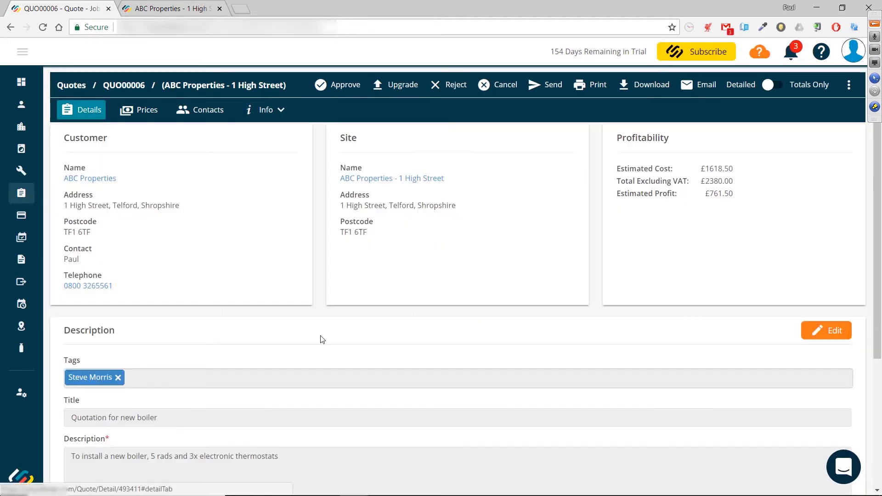
Step: Examine the quote details, the info options and the more-options menu, then return to the prices
scroll(239, 328, down, 2)
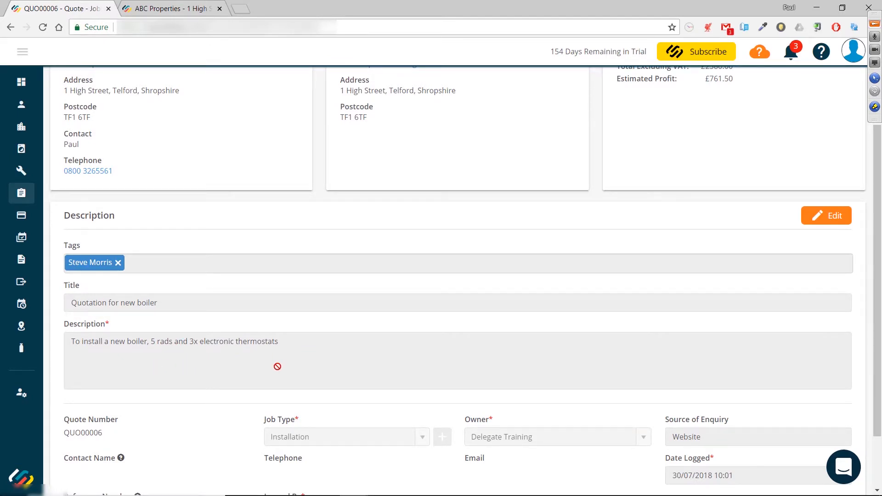
scroll(277, 366, up, 2)
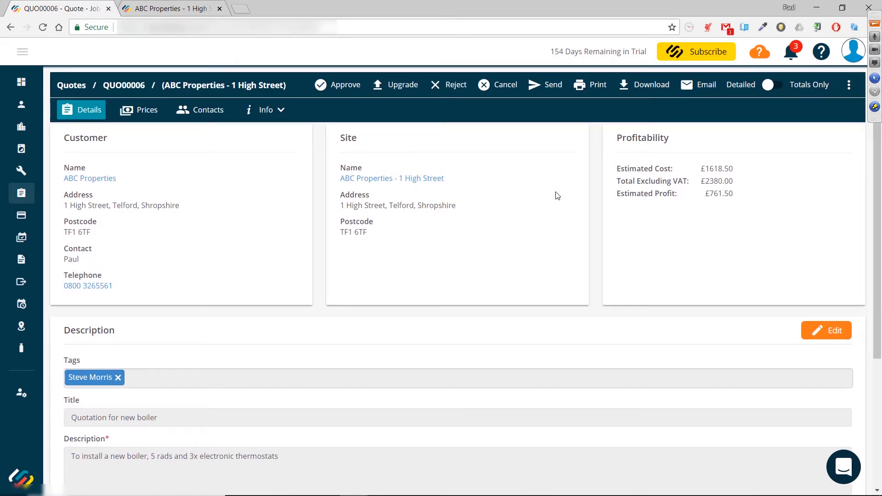
click(703, 92)
click(277, 113)
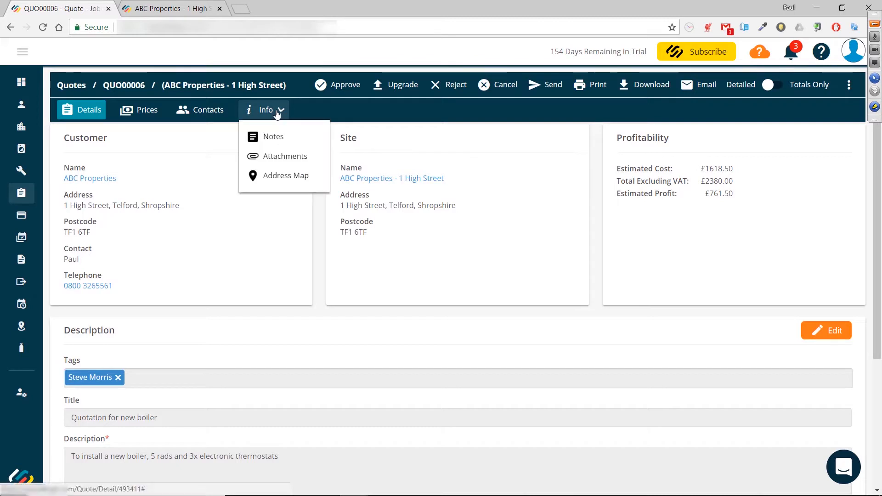
click(276, 165)
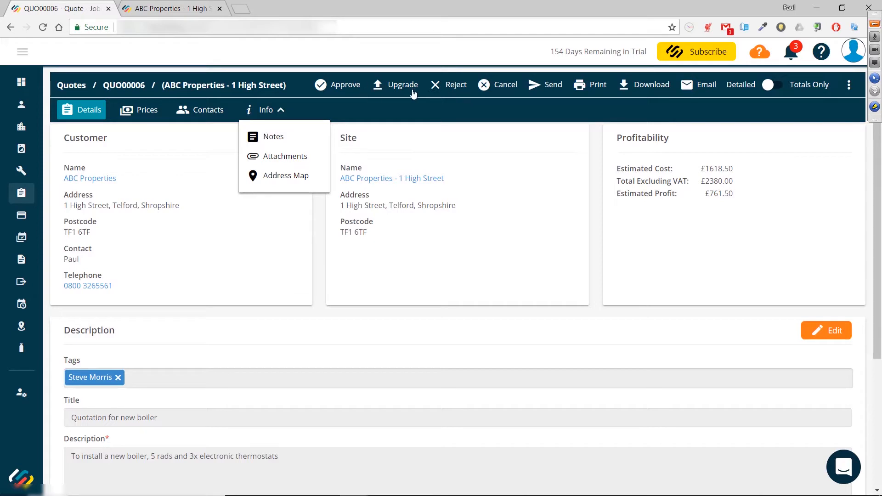
click(439, 110)
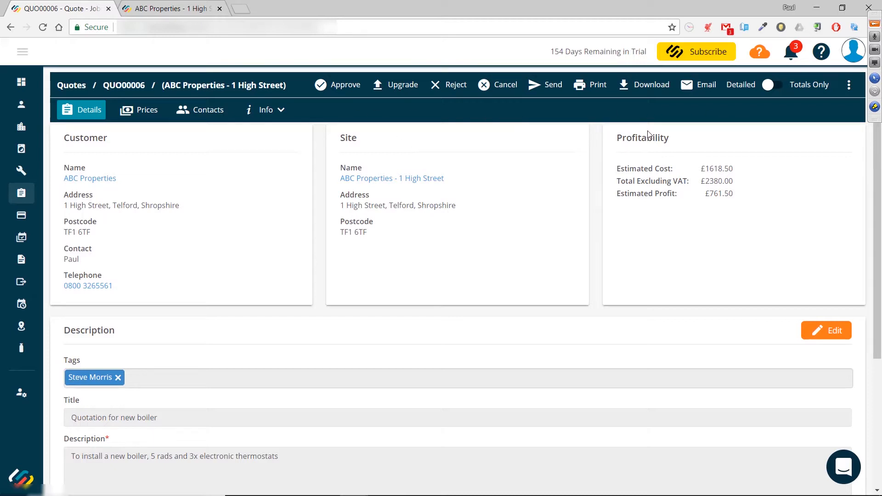
click(849, 87)
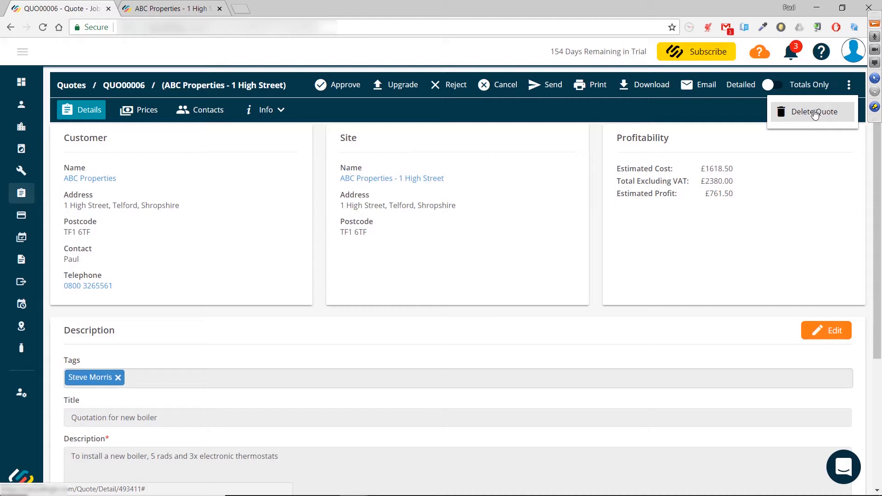
click(727, 118)
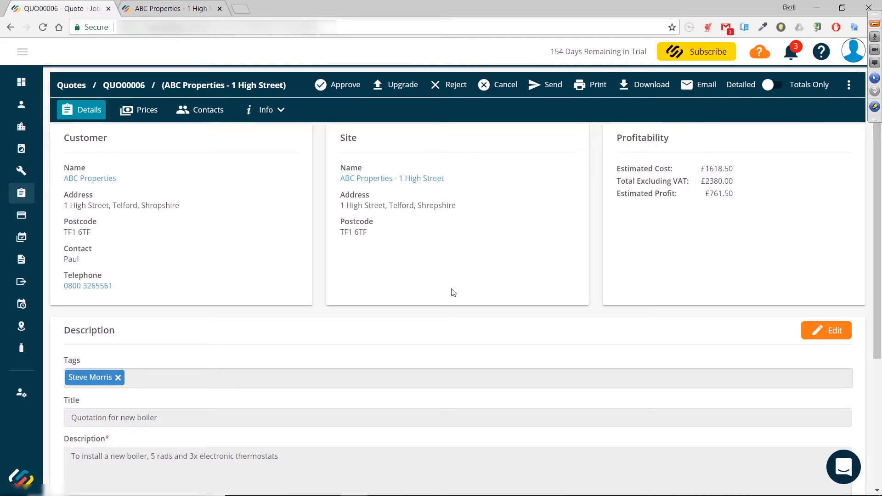
click(151, 118)
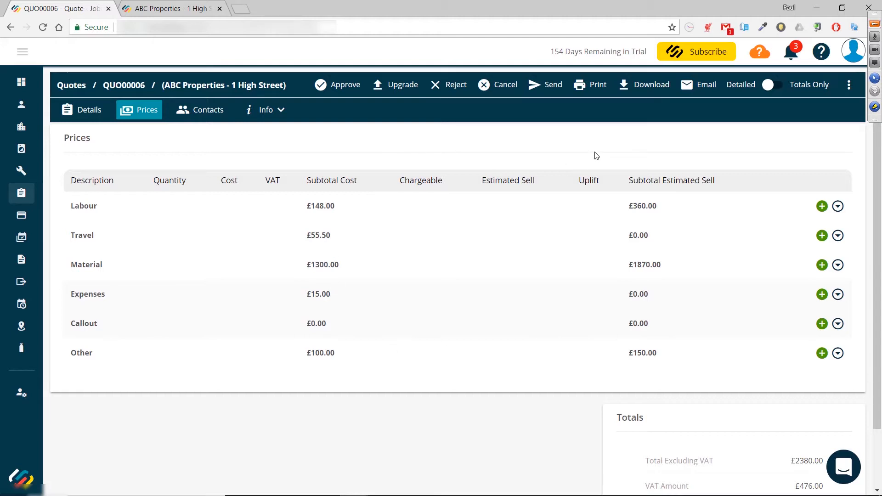
Step: Open the quote email and insert the portal link into the message body
click(696, 92)
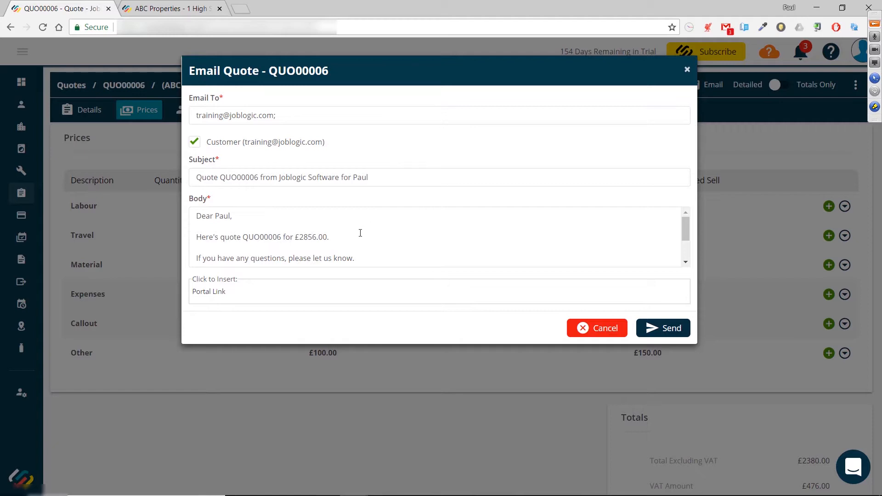
scroll(358, 236, down, 2)
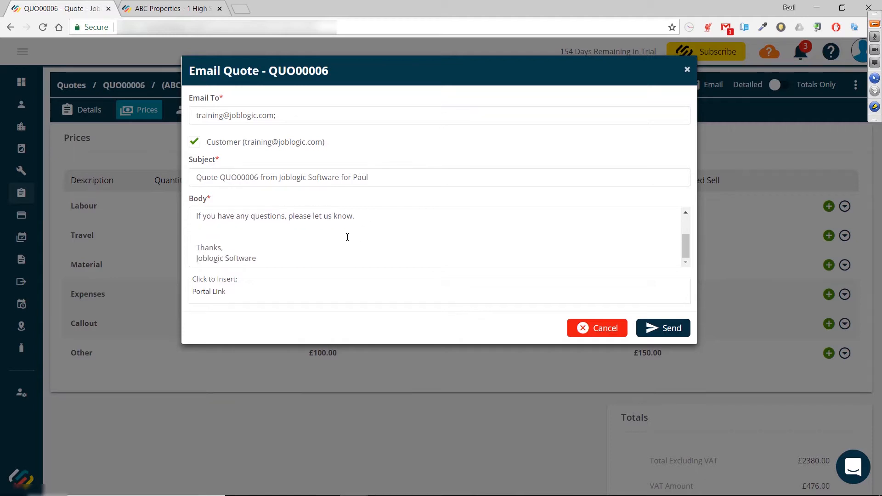
click(288, 229)
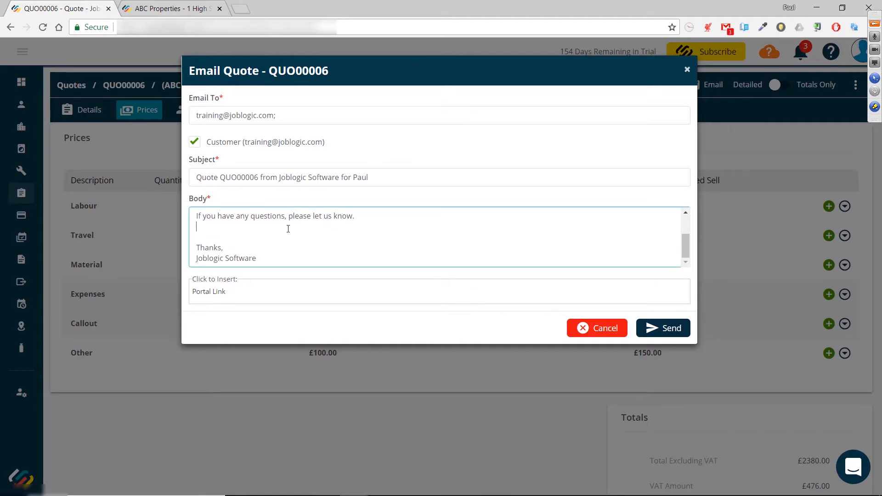
click(208, 297)
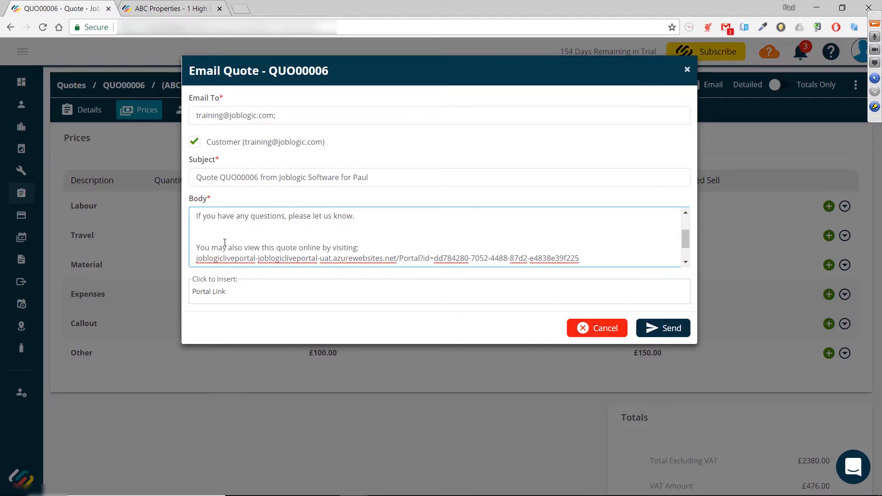
key(BackSpace)
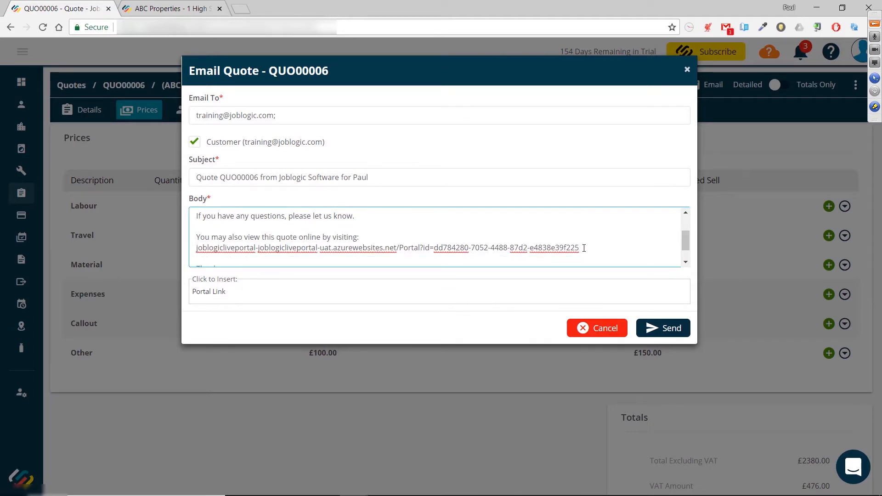
Step: Copy the portal link from the email body and send the quote email
drag(584, 248, 204, 254)
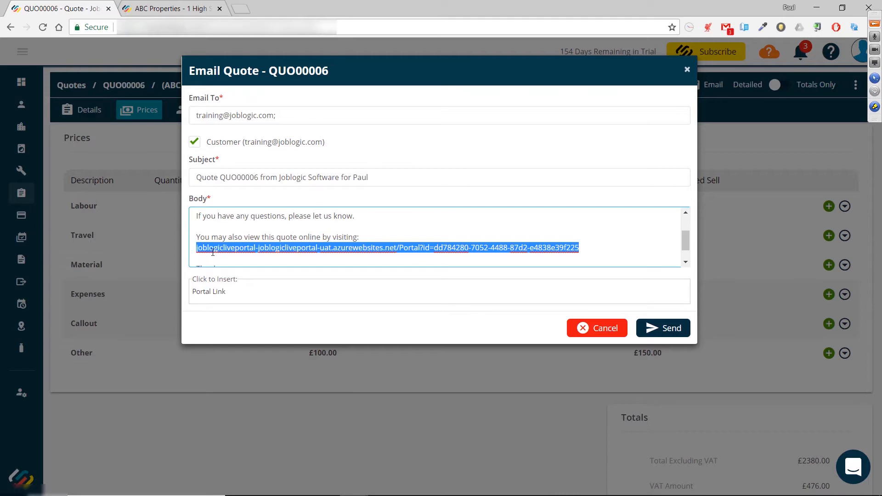
right_click(213, 252)
click(272, 269)
click(425, 223)
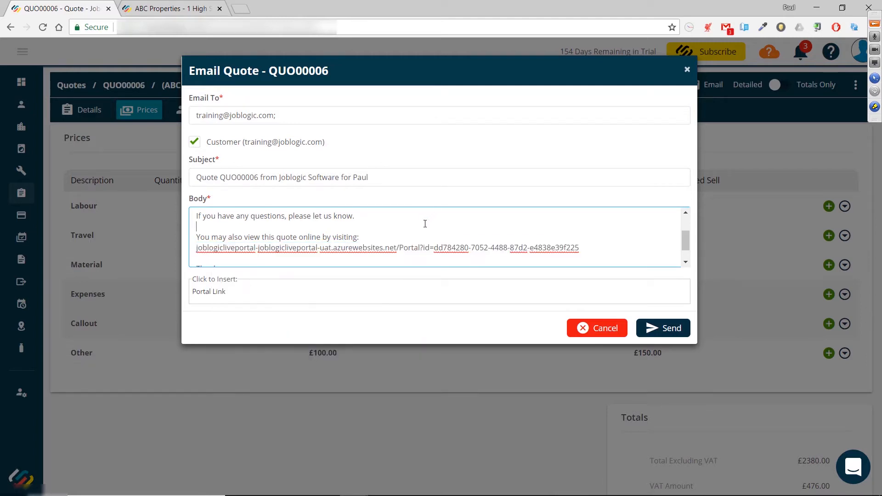
scroll(445, 247, down, 1)
scroll(442, 256, up, 3)
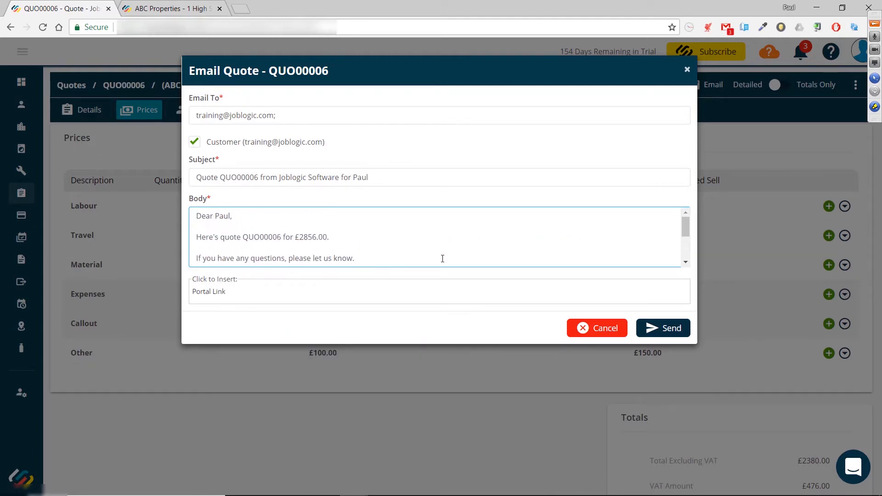
click(660, 327)
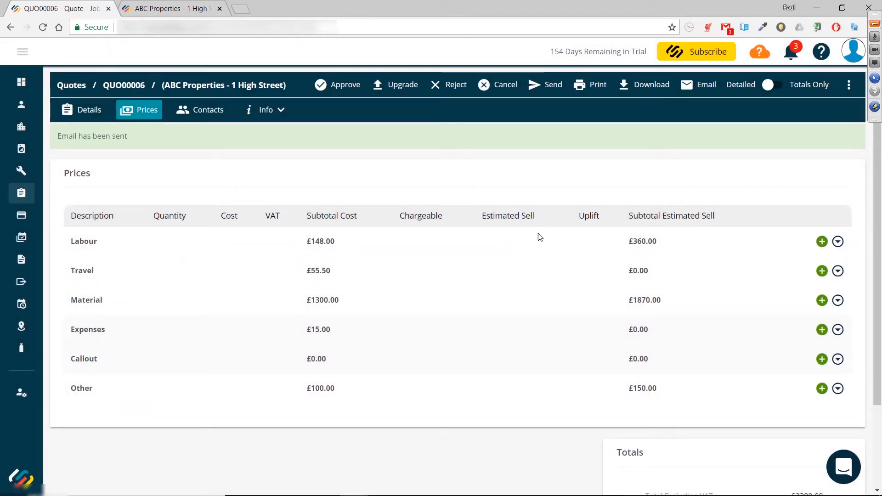
Step: Download the quote as a PDF
drag(57, 136, 177, 191)
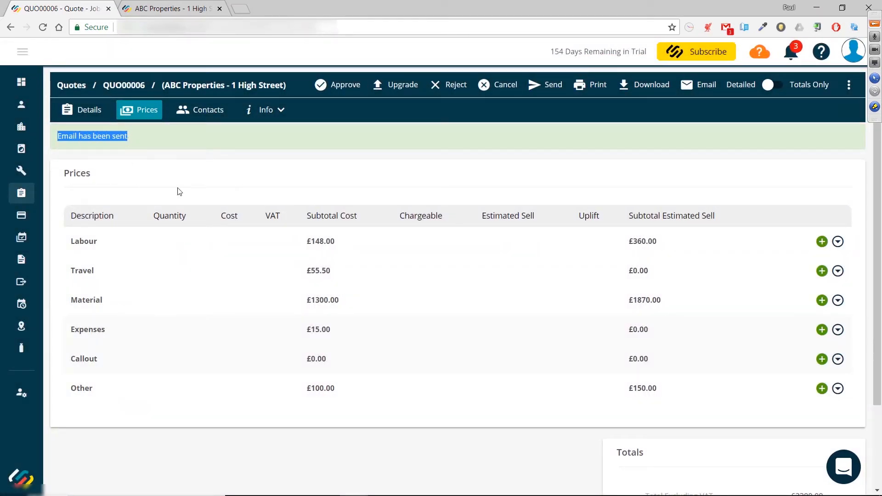
click(492, 183)
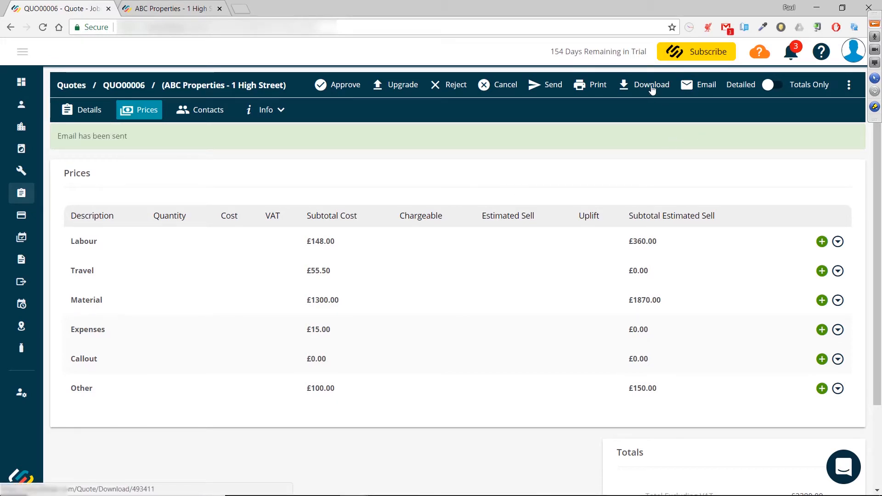
click(635, 92)
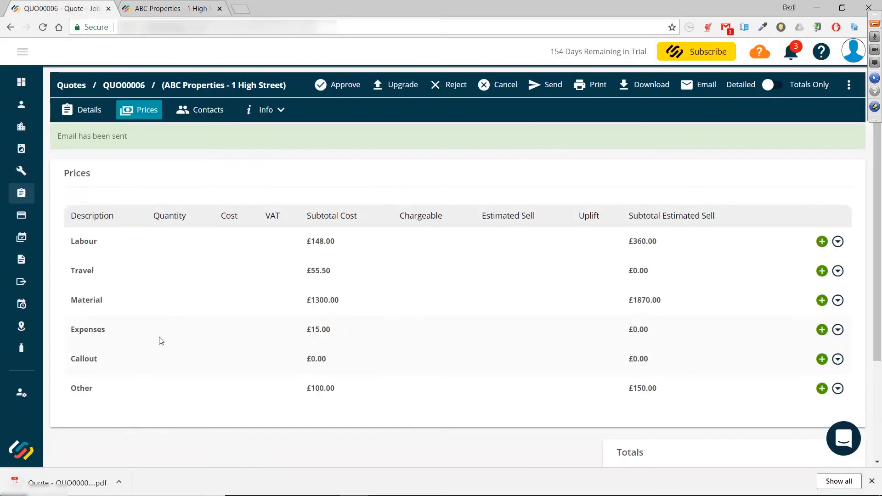
Step: Open the downloaded quote PDF, read through its pages, and close it
click(82, 483)
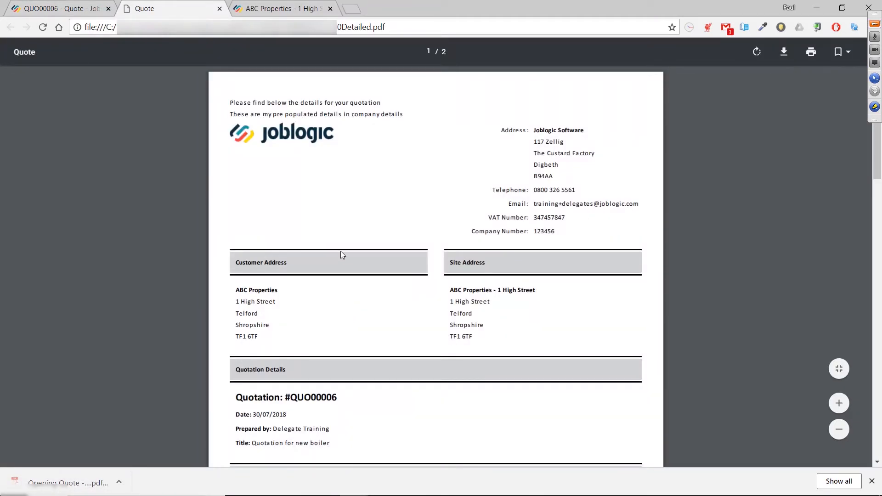
scroll(351, 241, down, 1)
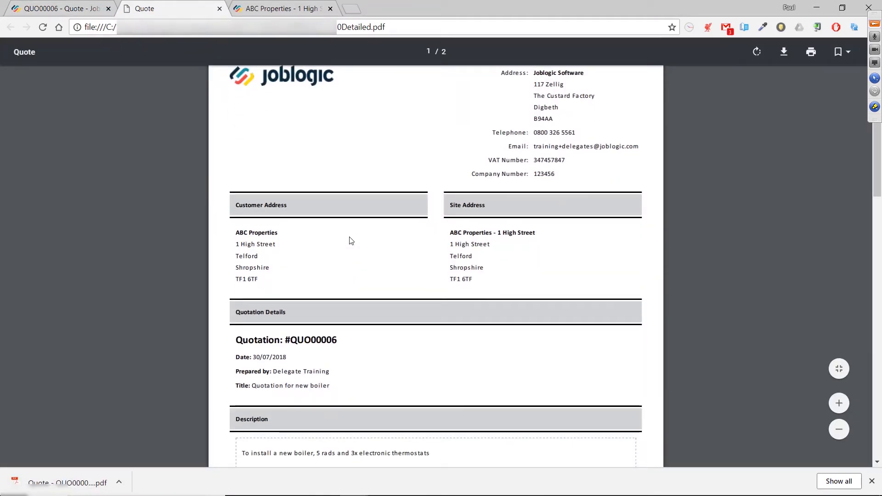
scroll(349, 241, down, 1)
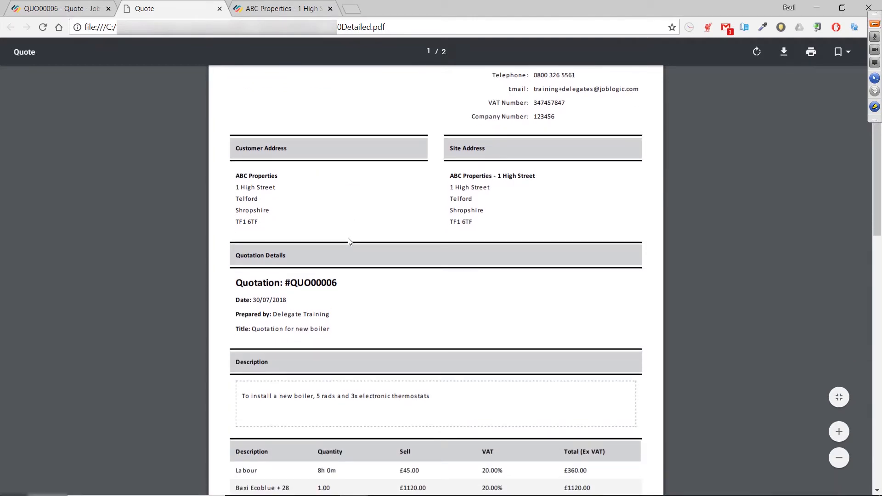
scroll(348, 242, down, 1)
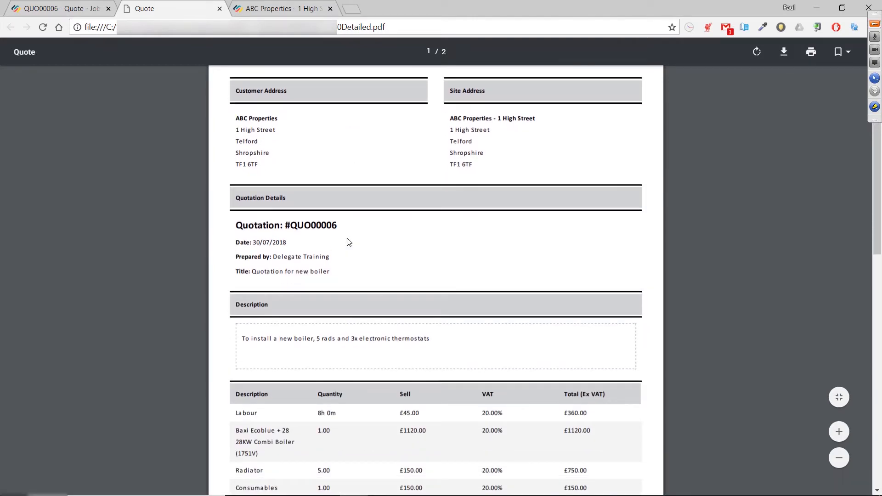
scroll(349, 242, down, 1)
scroll(349, 242, down, 3)
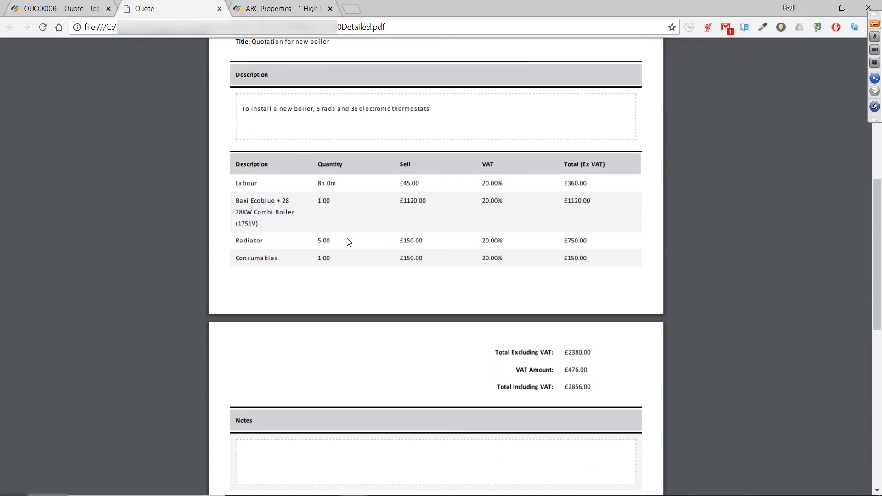
scroll(349, 242, up, 7)
key(ctrl+w)
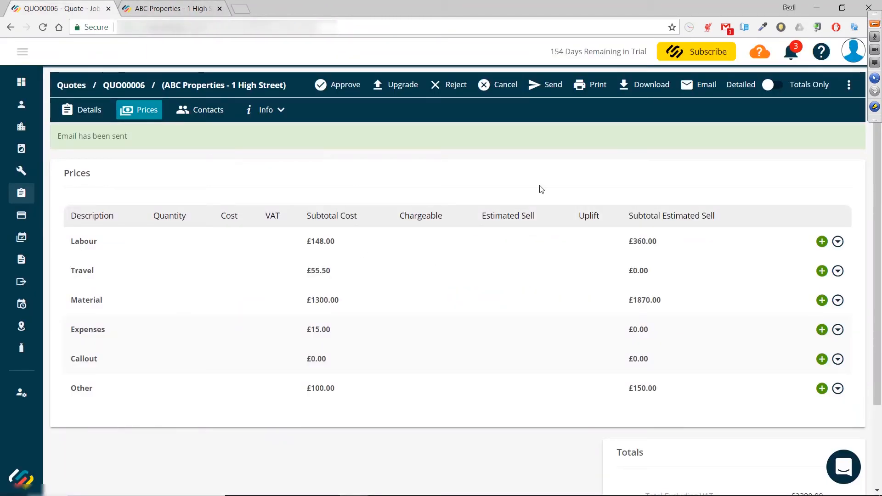
Step: Open the printable version of the quote, review its pages, and close that tab
click(579, 85)
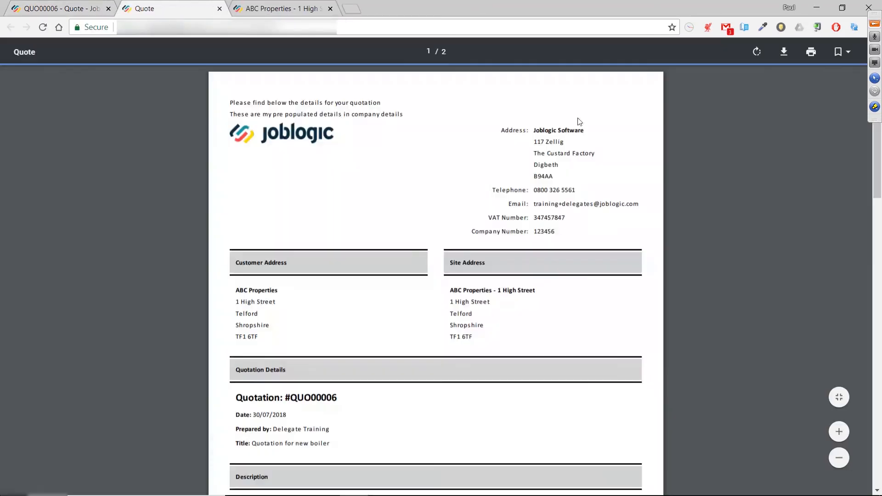
scroll(526, 133, down, 10)
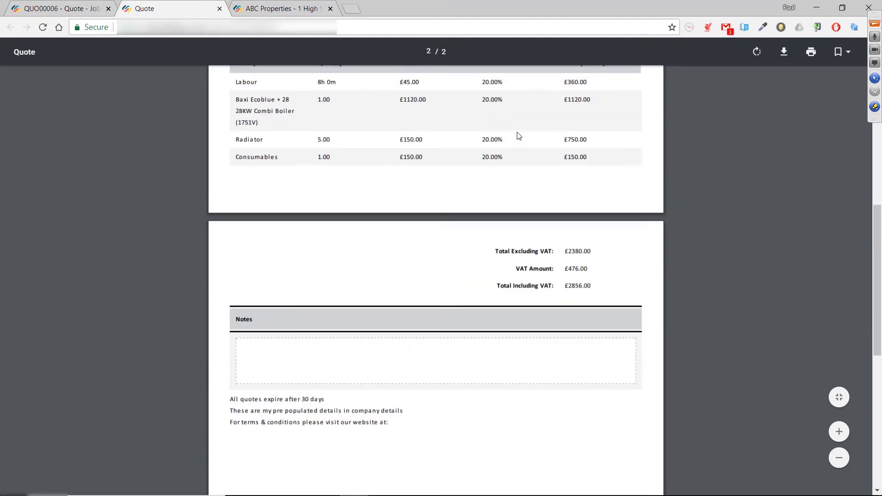
scroll(268, 148, up, 9)
scroll(268, 149, up, 1)
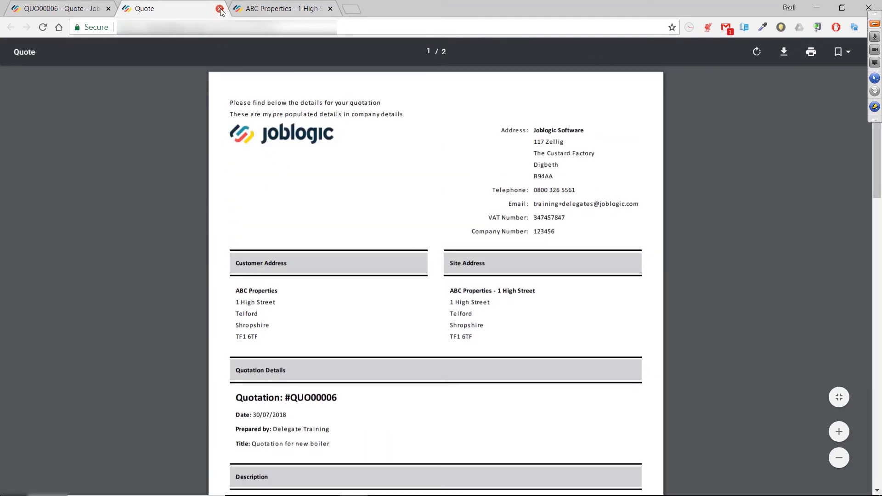
click(220, 8)
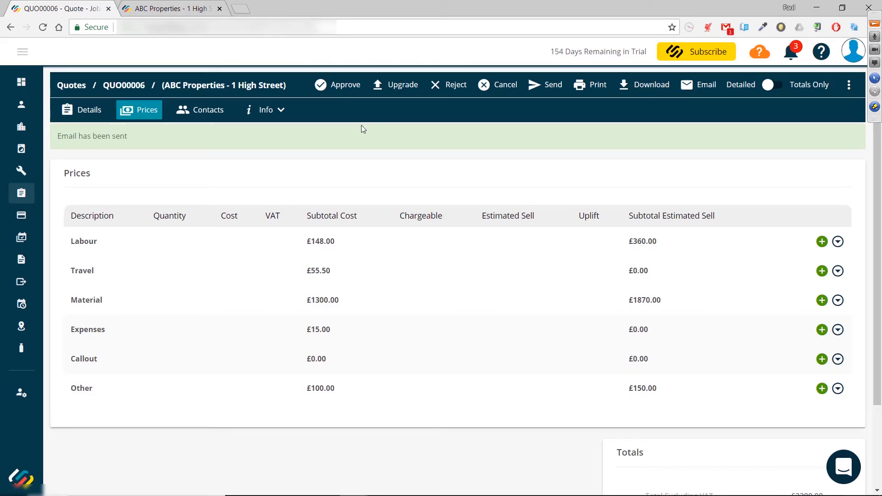
Step: Approve the quote with the customer's order number, then upgrade it to a job without an appointment date
click(335, 92)
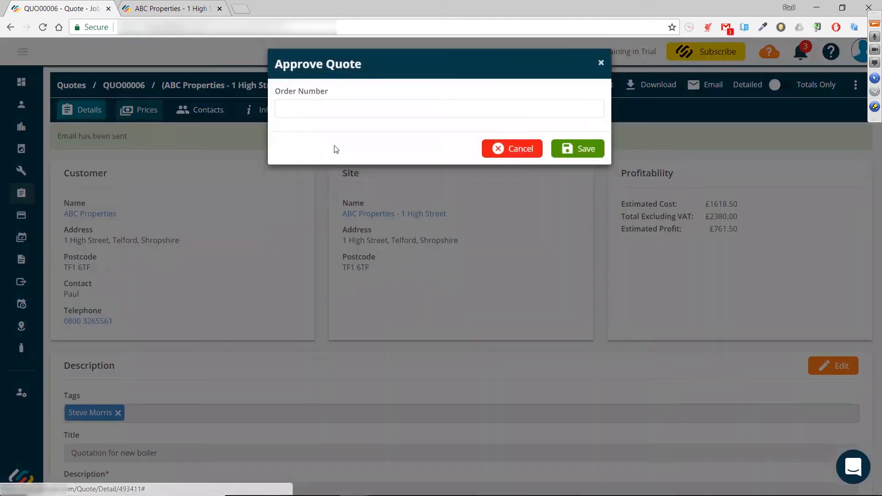
click(305, 115)
text(1234)
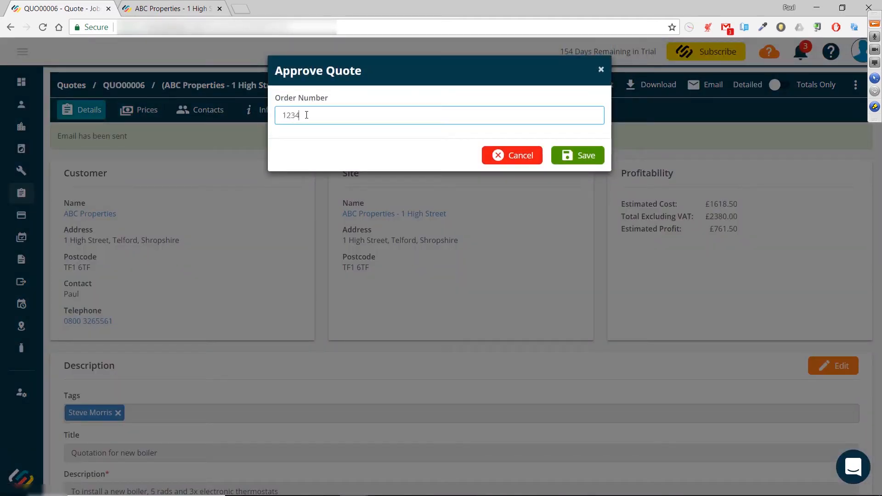
text(567)
click(574, 156)
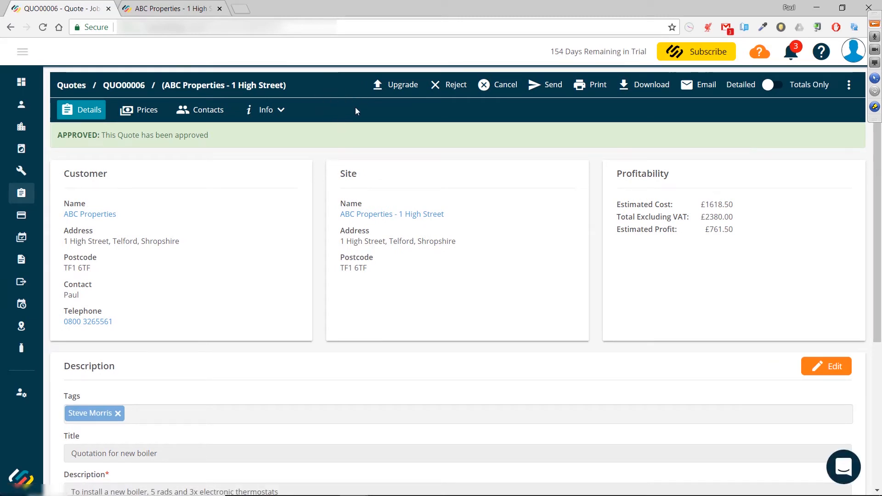
click(394, 88)
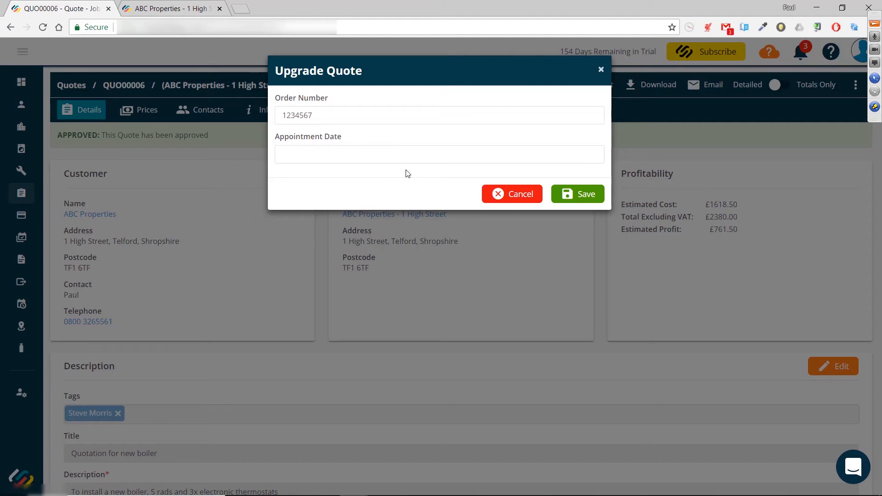
click(583, 198)
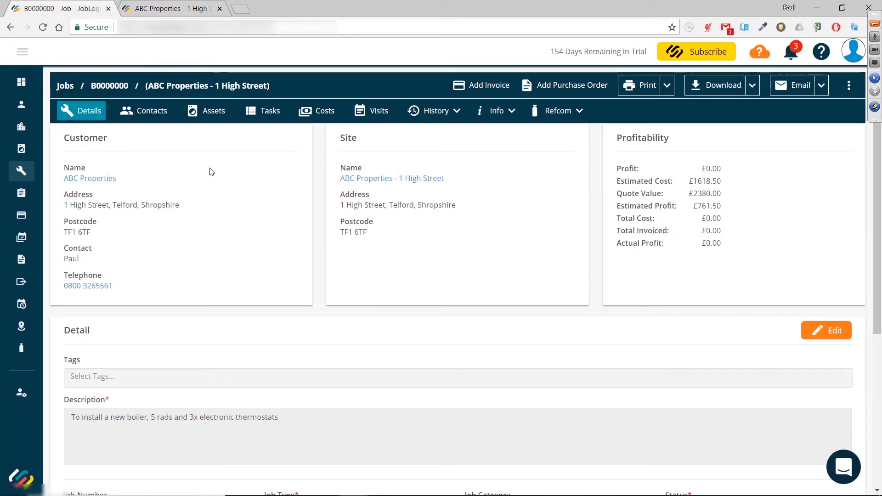
Step: Examine the new job's details, its info options and the profitability figures
scroll(213, 173, down, 5)
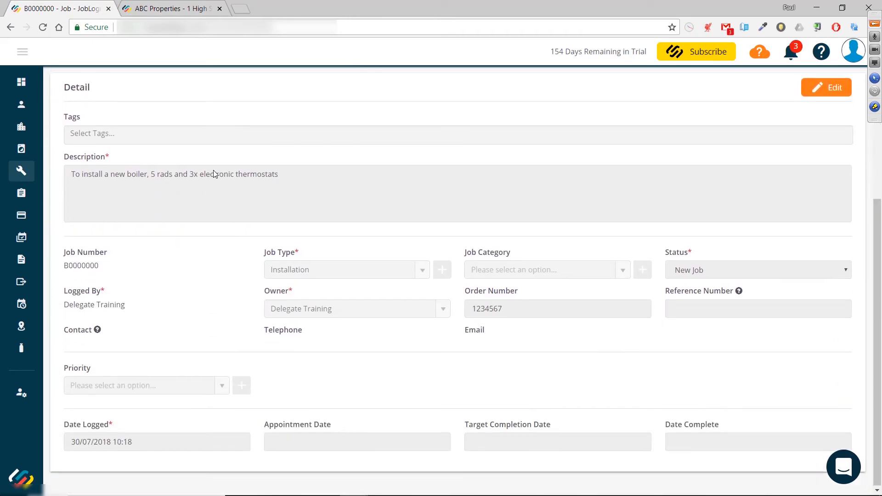
scroll(213, 173, up, 5)
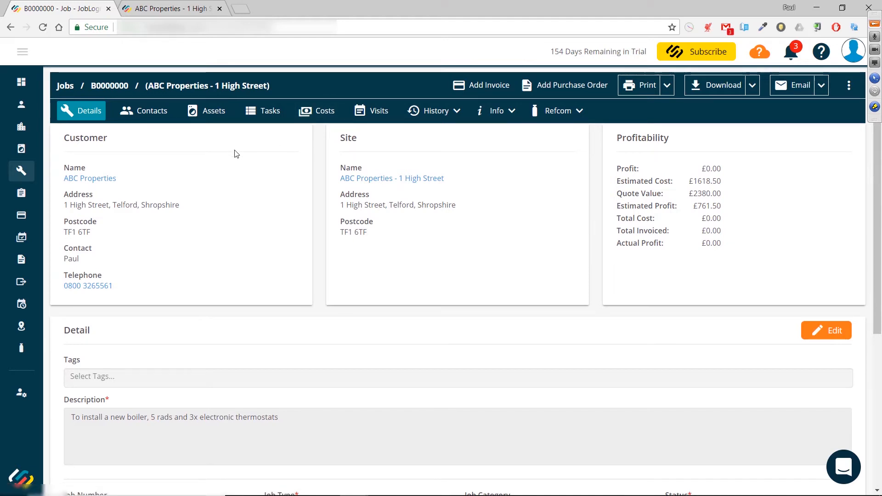
scroll(236, 156, down, 5)
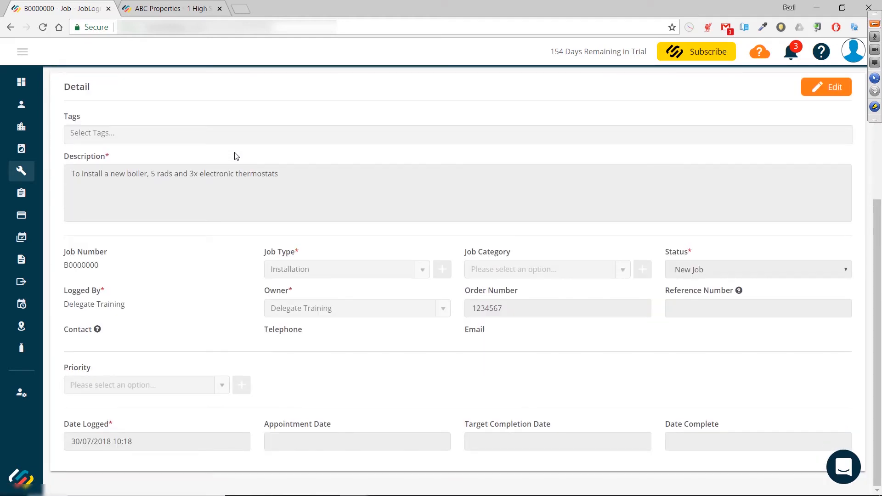
scroll(236, 156, up, 5)
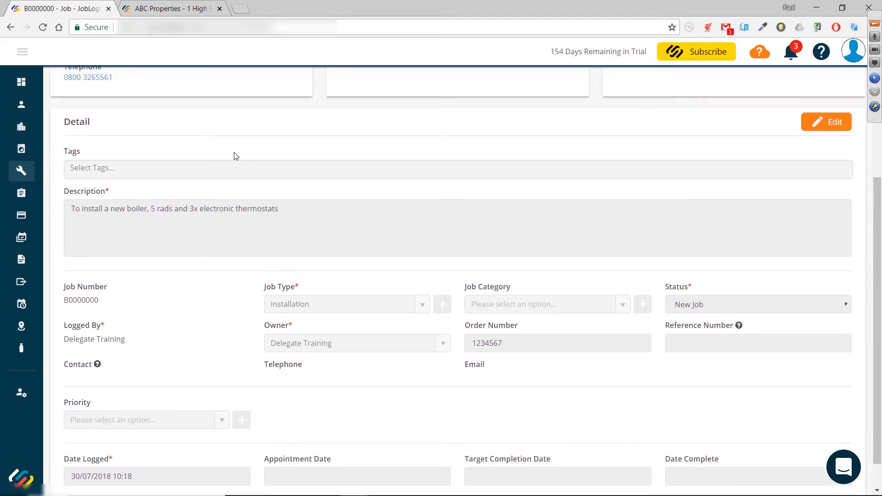
click(491, 115)
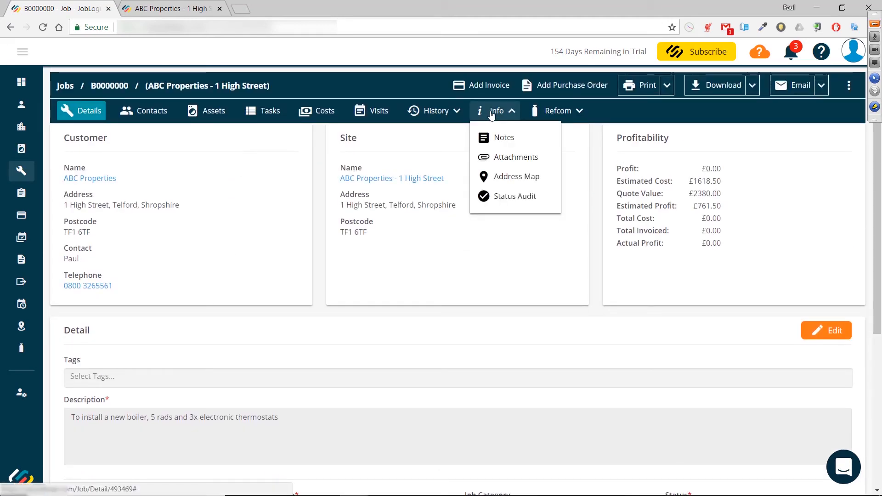
click(277, 152)
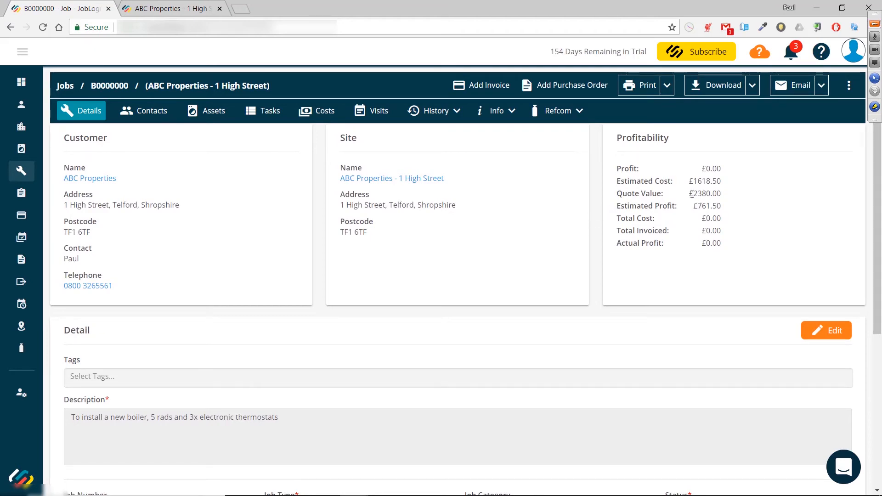
drag(692, 194, 712, 193)
Step: Open the job's costs breakdown and review it
click(316, 111)
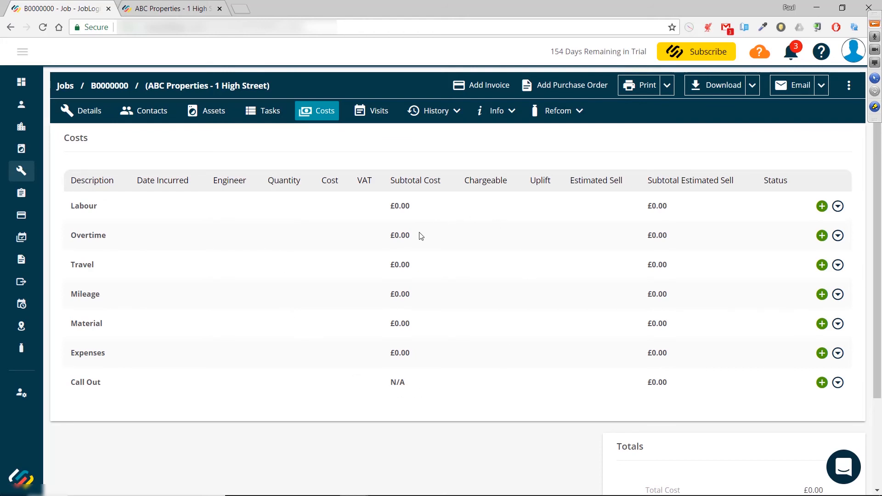
scroll(419, 235, down, 3)
scroll(419, 235, up, 1)
scroll(419, 236, up, 2)
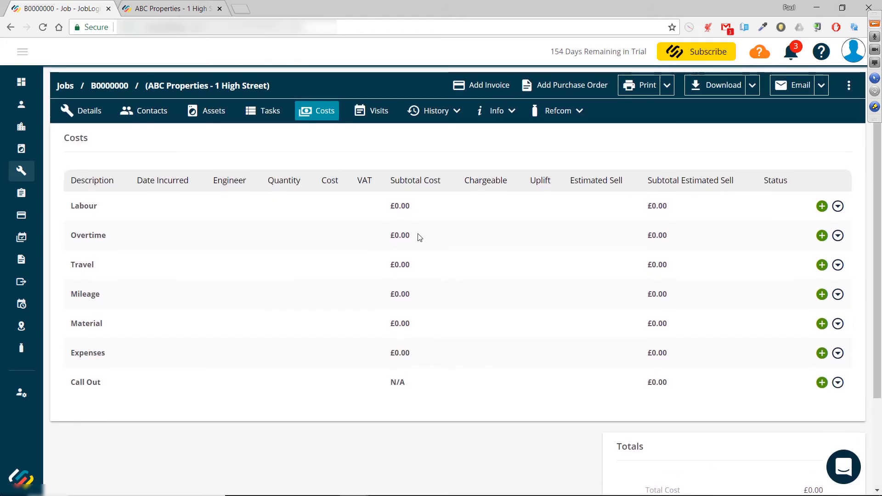